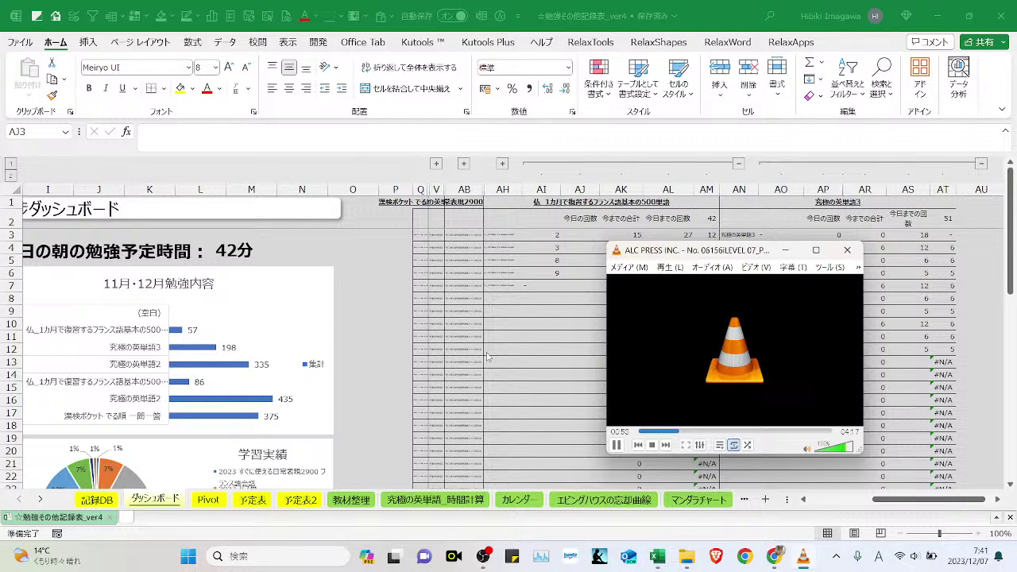
- Bring VLC back to the front and increase the playback speed of the No. 06156 audio track
left_click(785, 250)
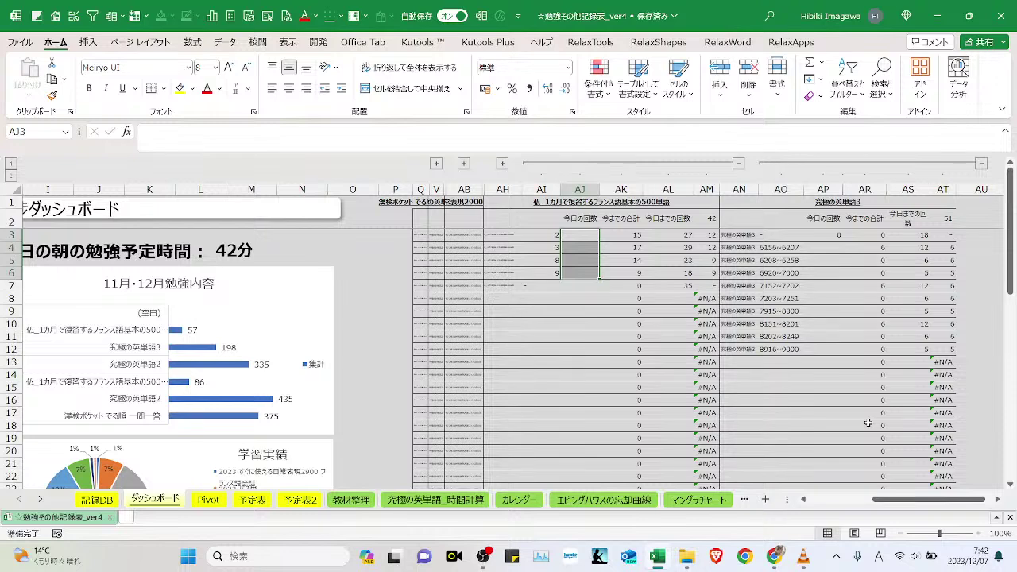
left_click(805, 559)
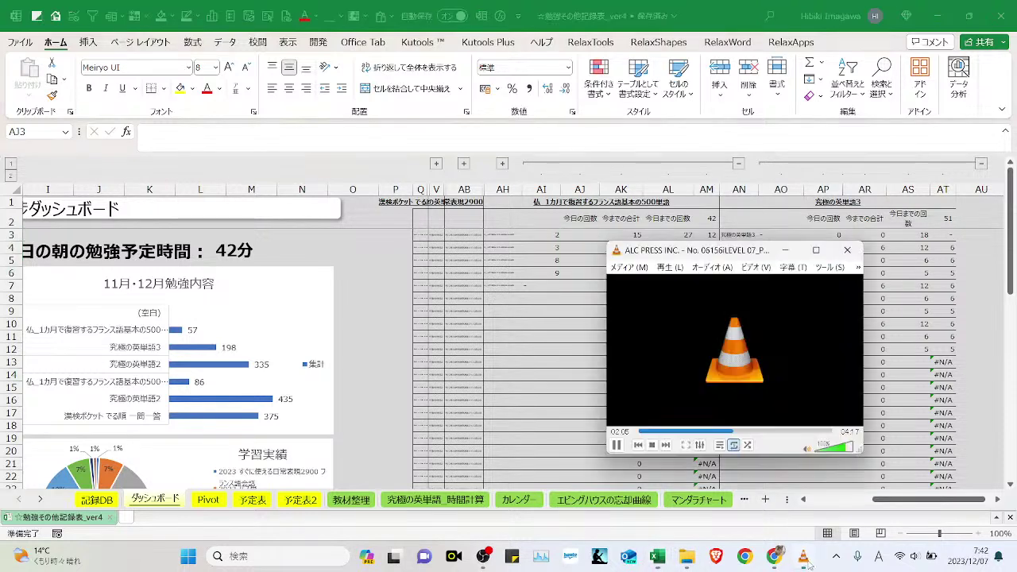
right_click(795, 365)
mouse_move(826, 486)
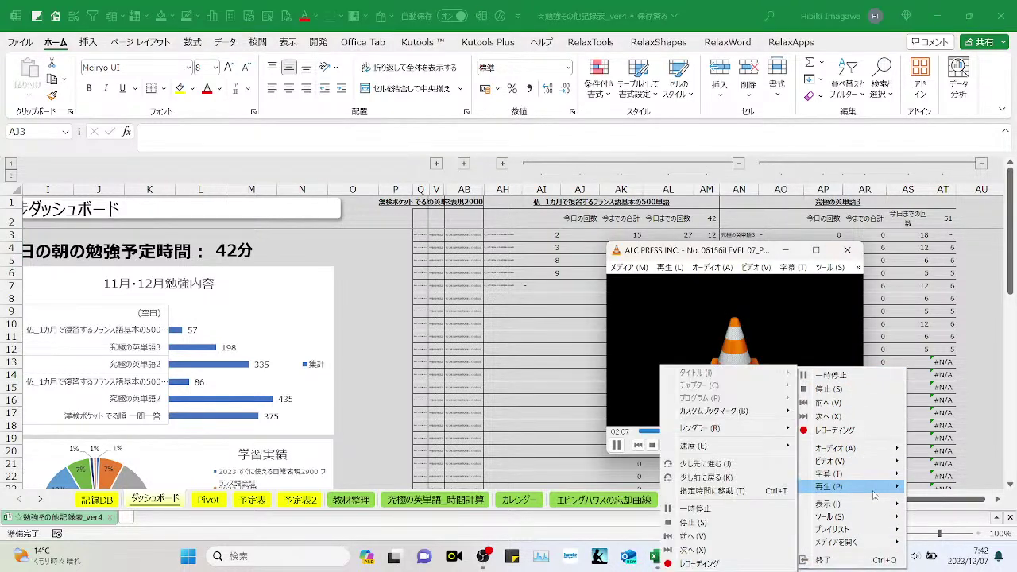
mouse_move(751, 446)
left_click(869, 467)
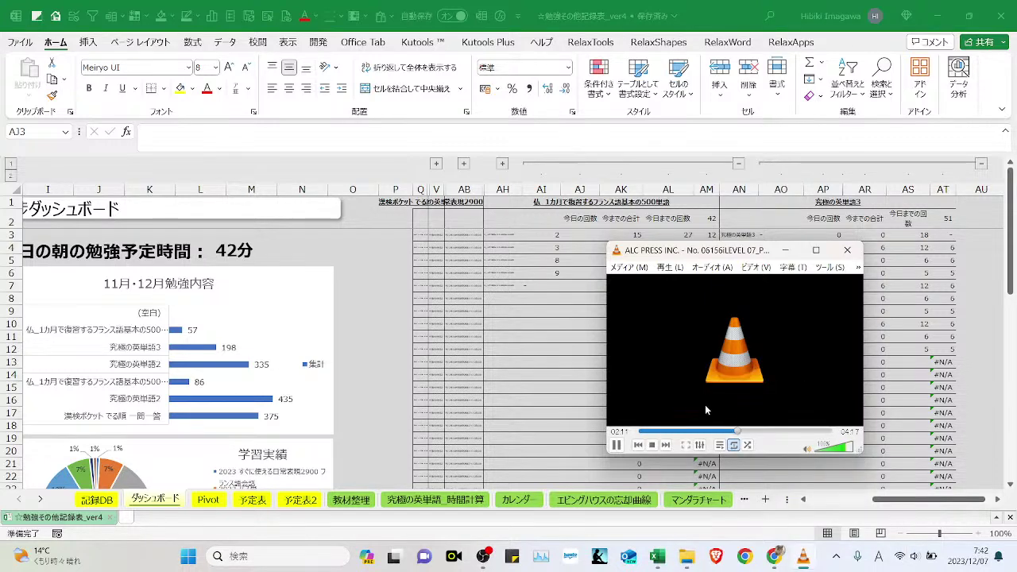
- Reset the VLC playback speed to normal (通常再生)
right_click(725, 367)
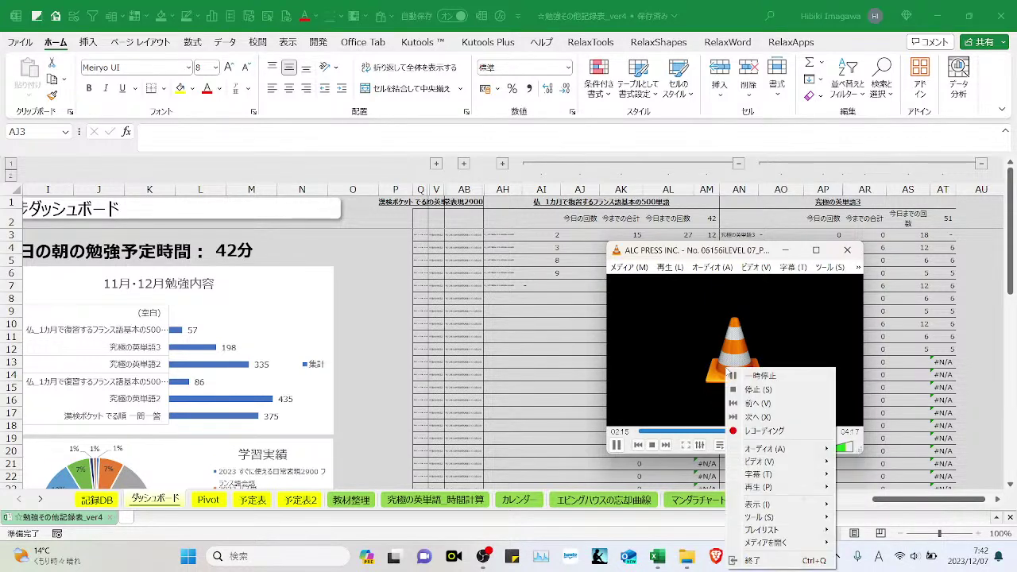
mouse_move(776, 487)
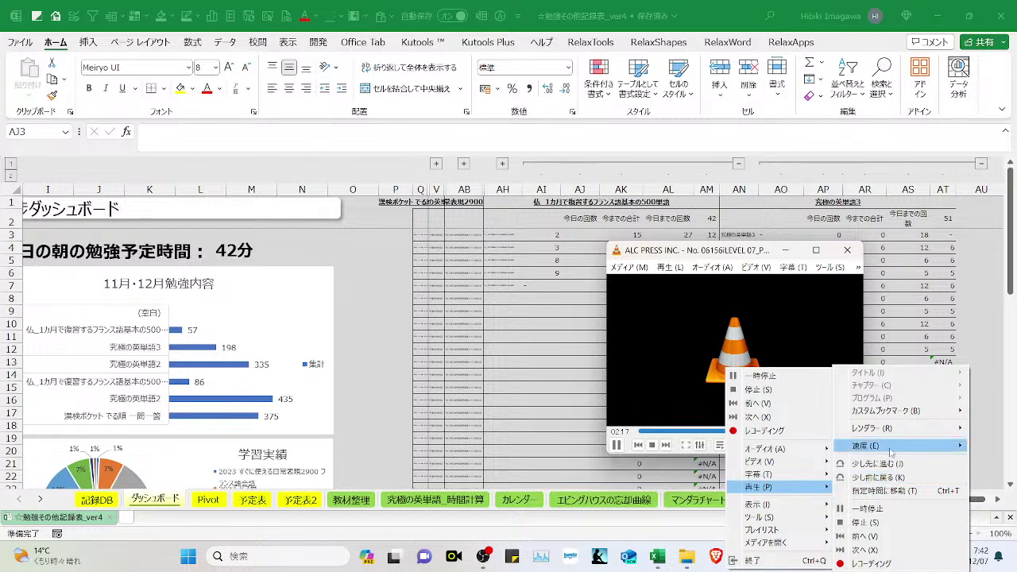
mouse_move(893, 447)
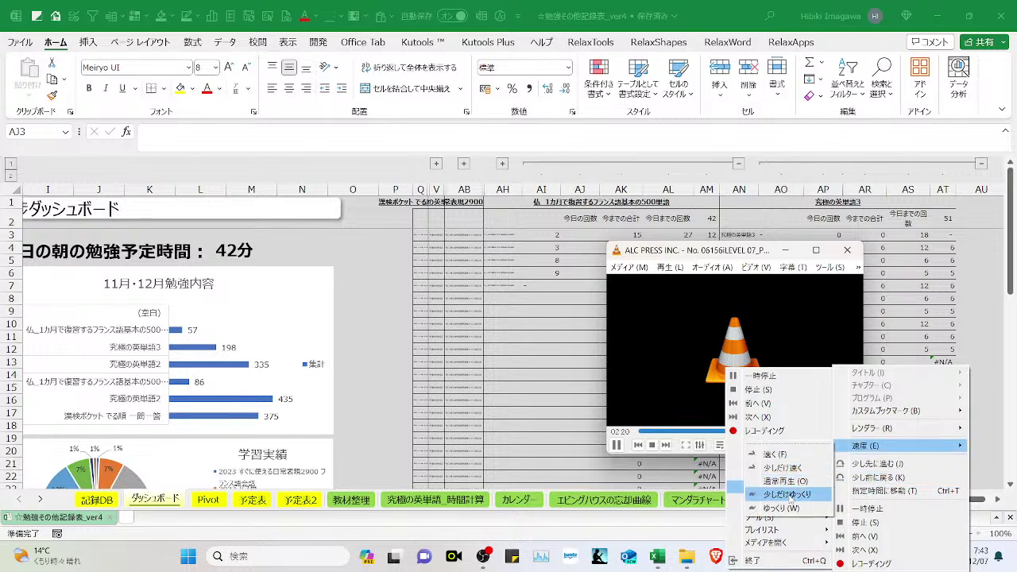
left_click(791, 481)
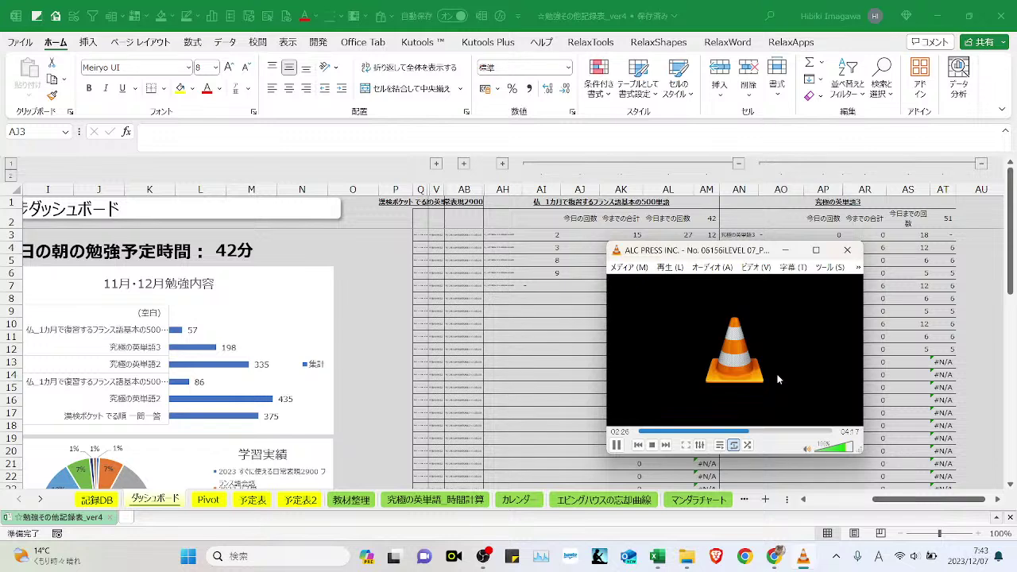
right_click(779, 379)
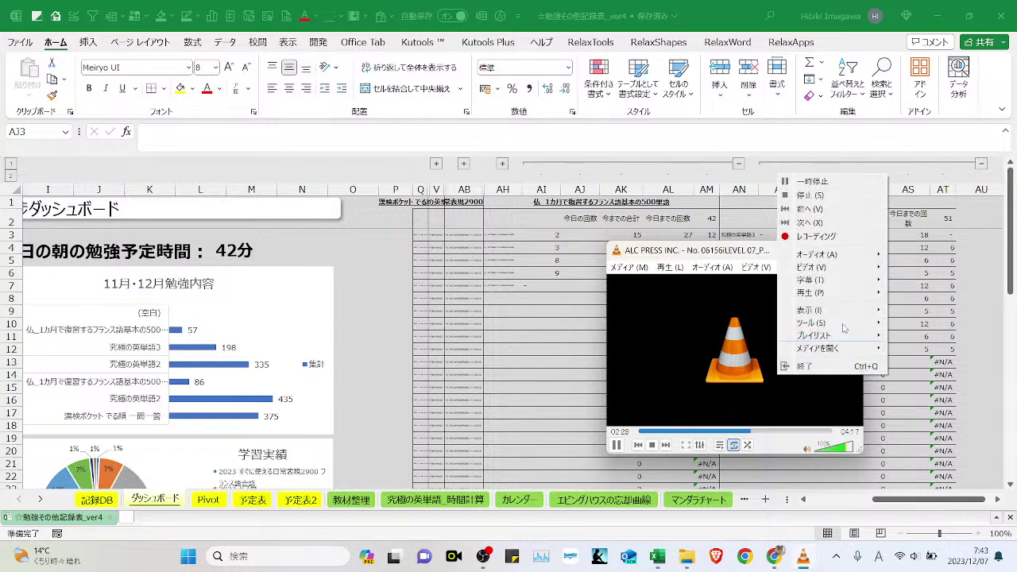
mouse_move(842, 293)
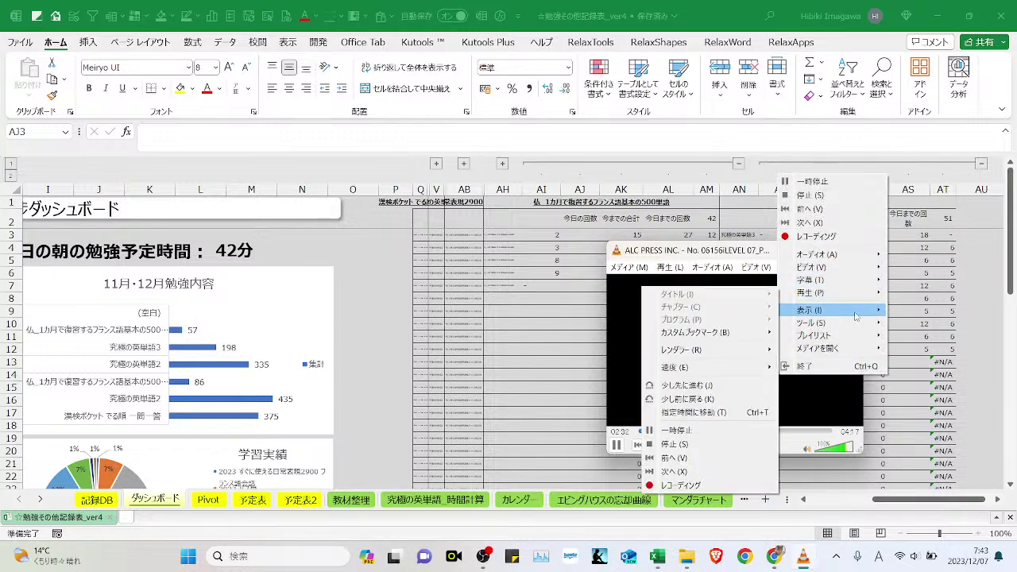
mouse_move(755, 367)
left_click(823, 401)
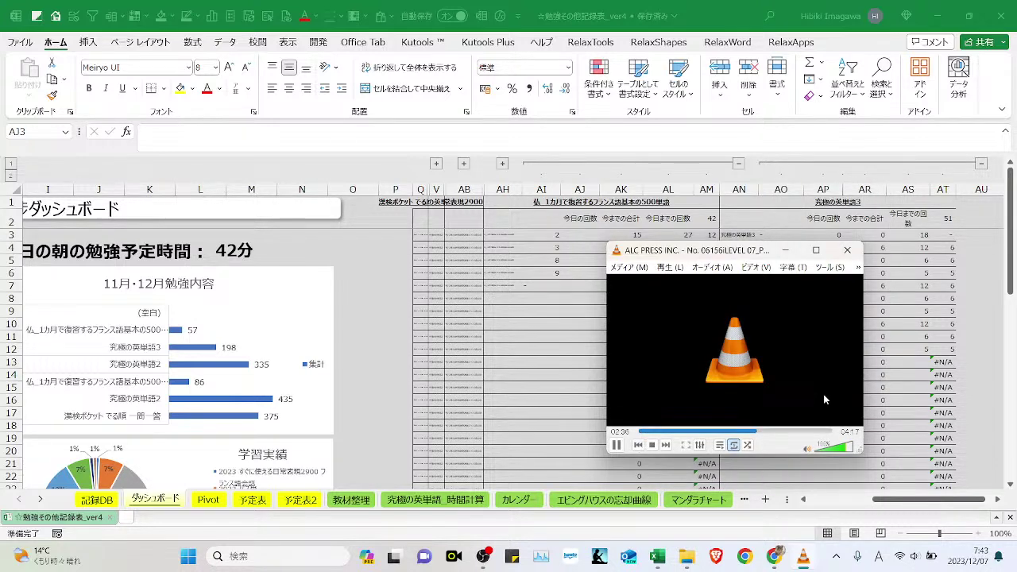
- Raise the VLC playback speed by two small increments (少しだけ速く) and return to the Excel dashboard
right_click(787, 349)
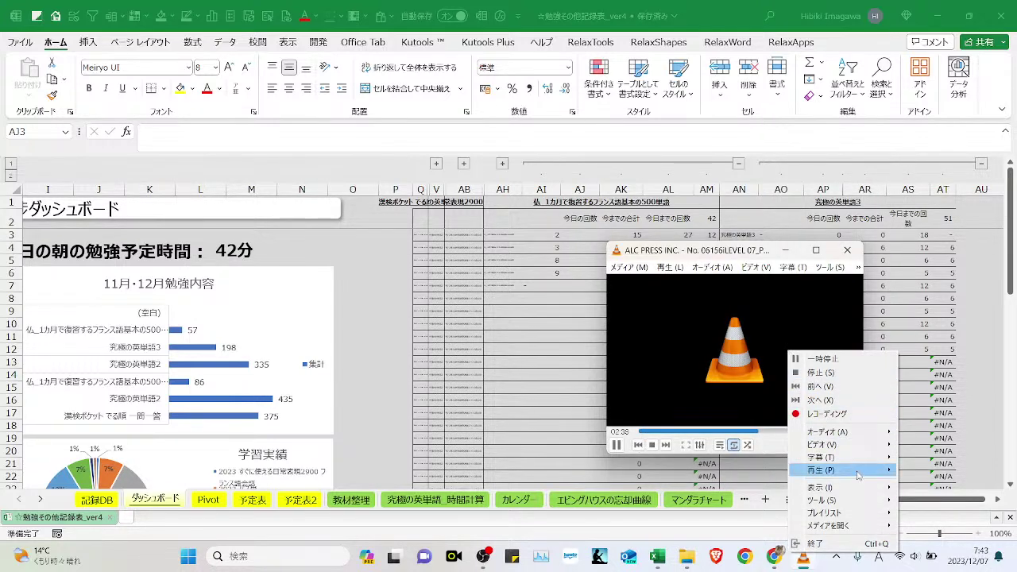
mouse_move(858, 474)
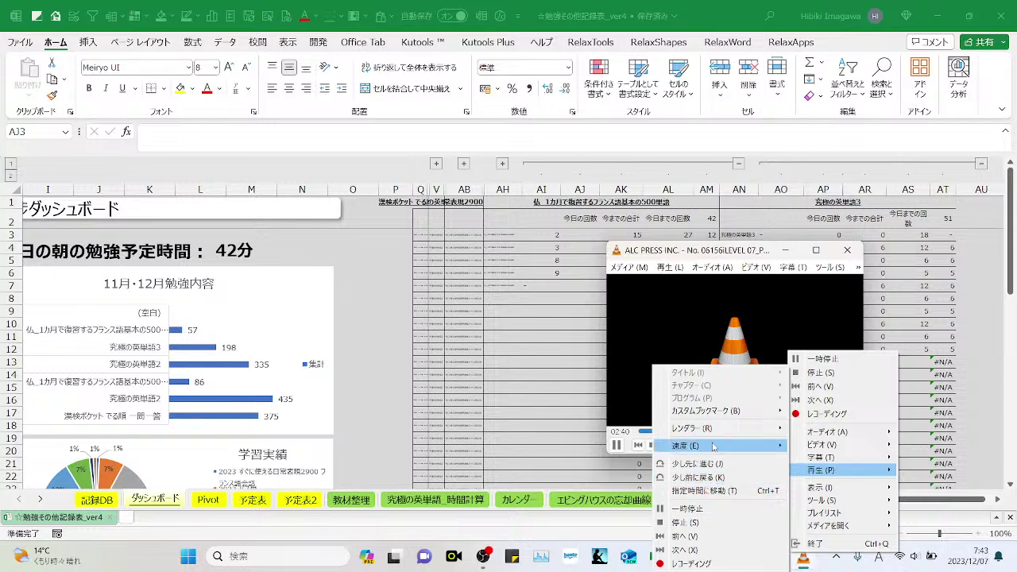
mouse_move(713, 446)
left_click(826, 468)
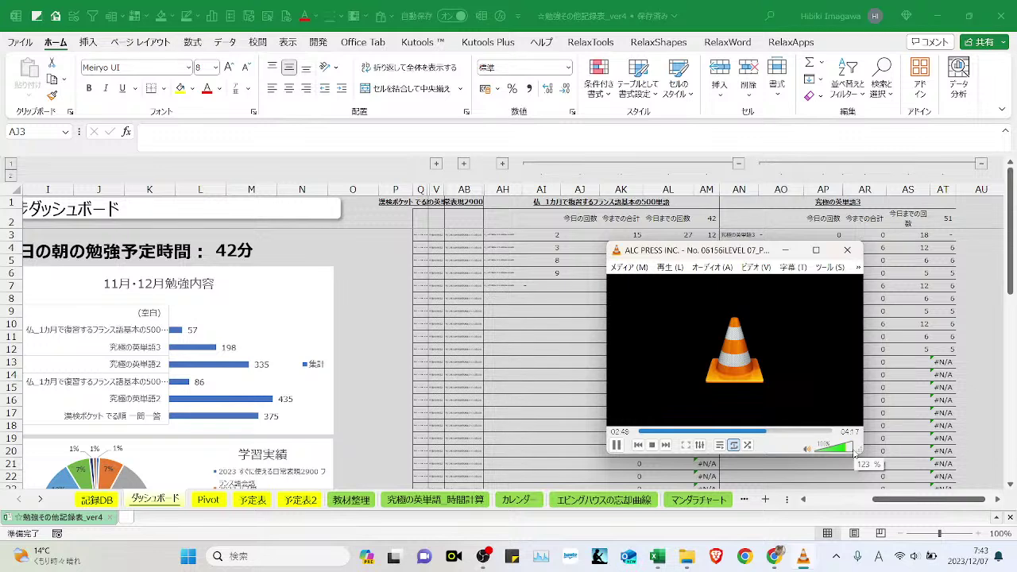
right_click(755, 391)
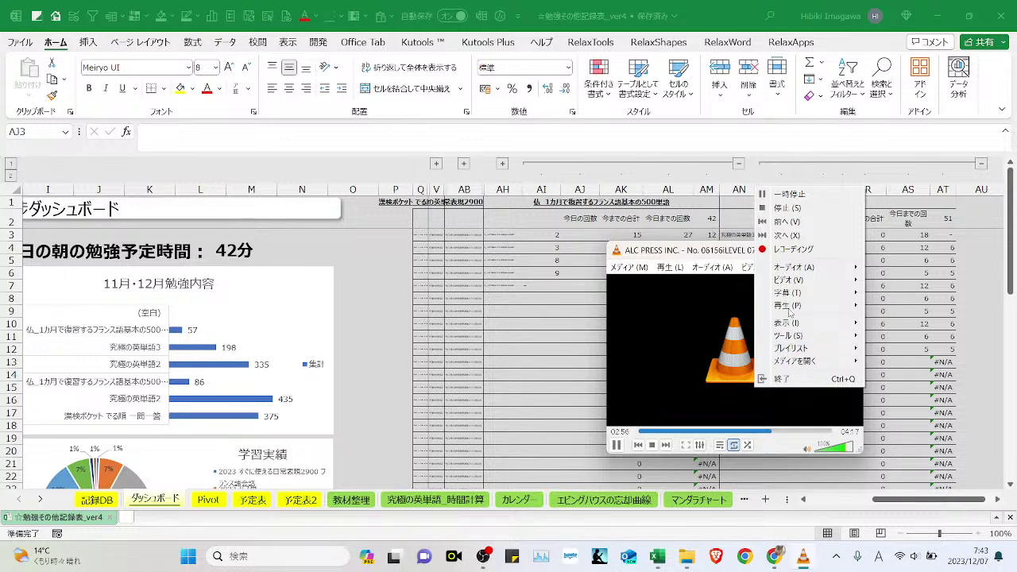
mouse_move(790, 306)
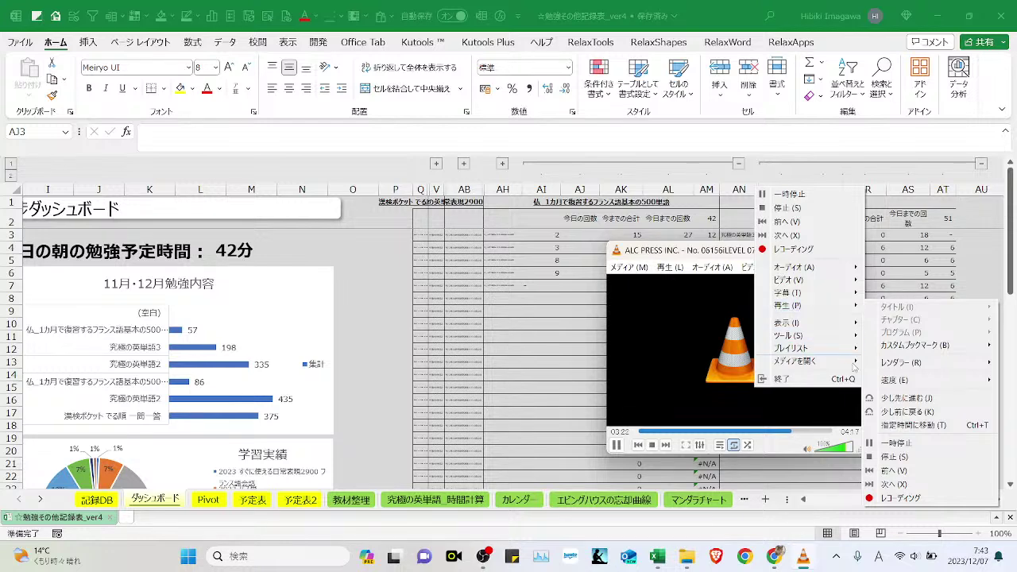
mouse_move(894, 380)
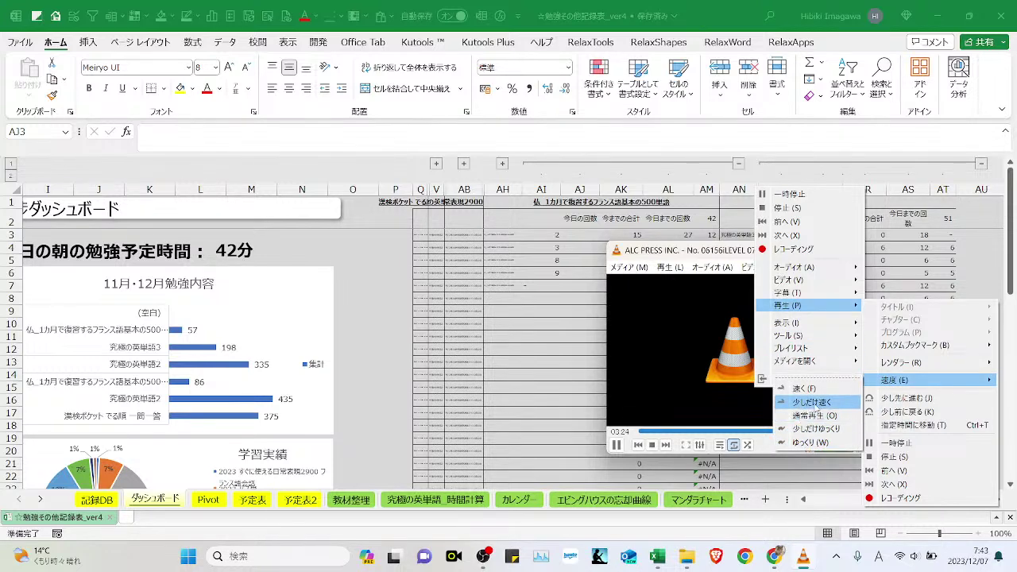
left_click(812, 402)
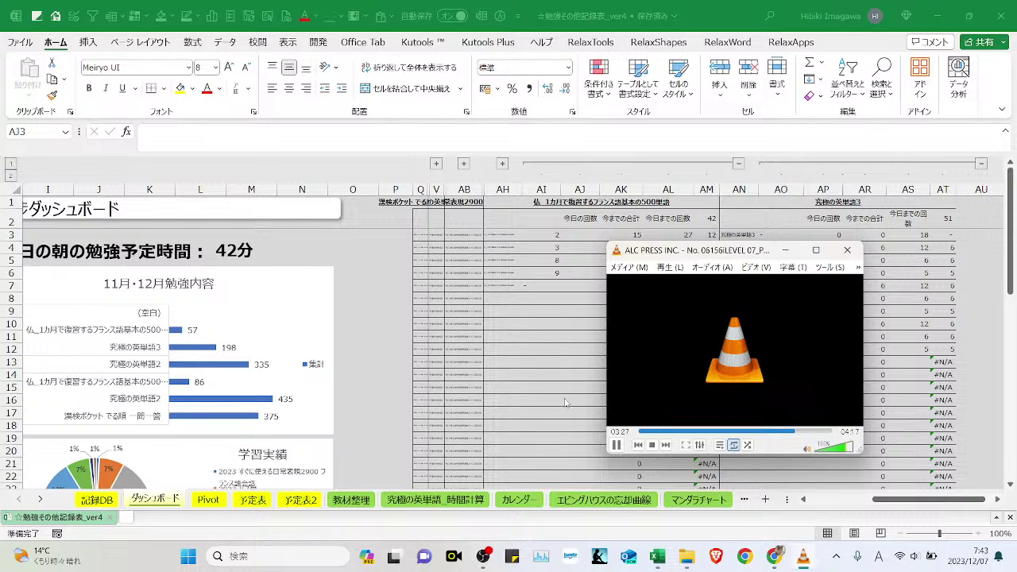
key("alt+Tab")
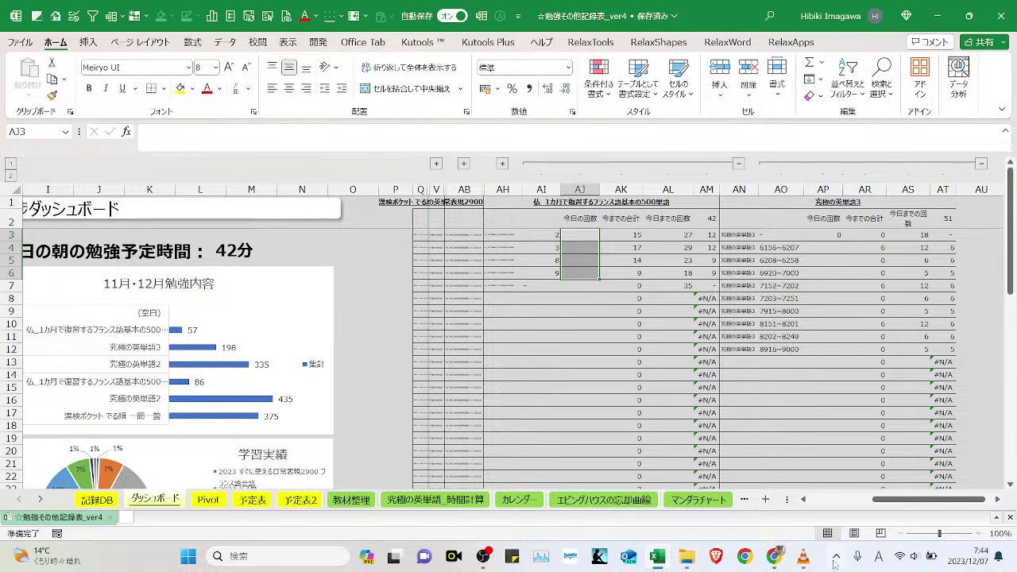
- Skip to the next track in VLC, and record 3 as 今日の回数 for 究極の英単語3 range 6156~6207 in Excel
left_click(803, 556)
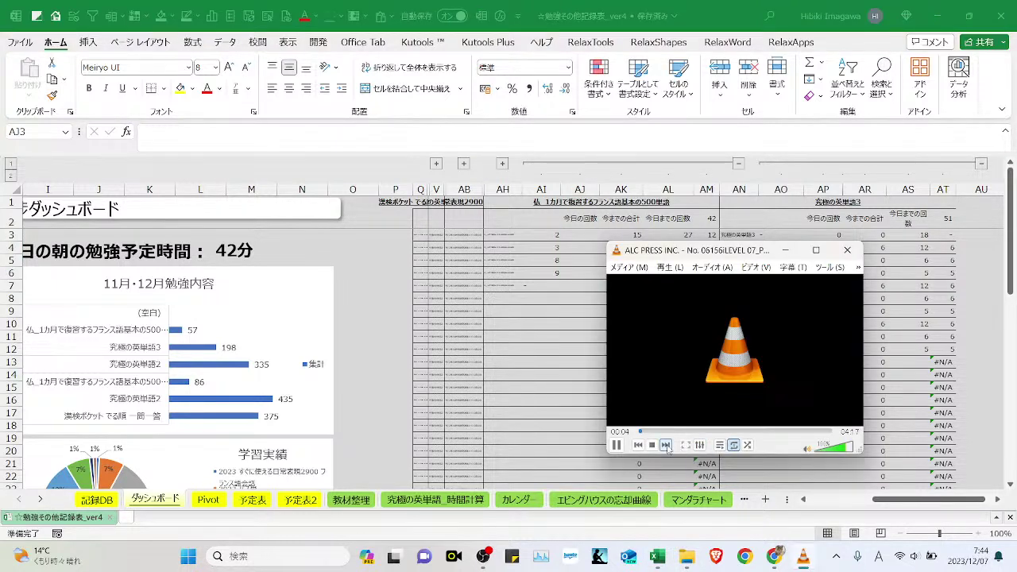
key("ctrl+q")
left_click(823, 248)
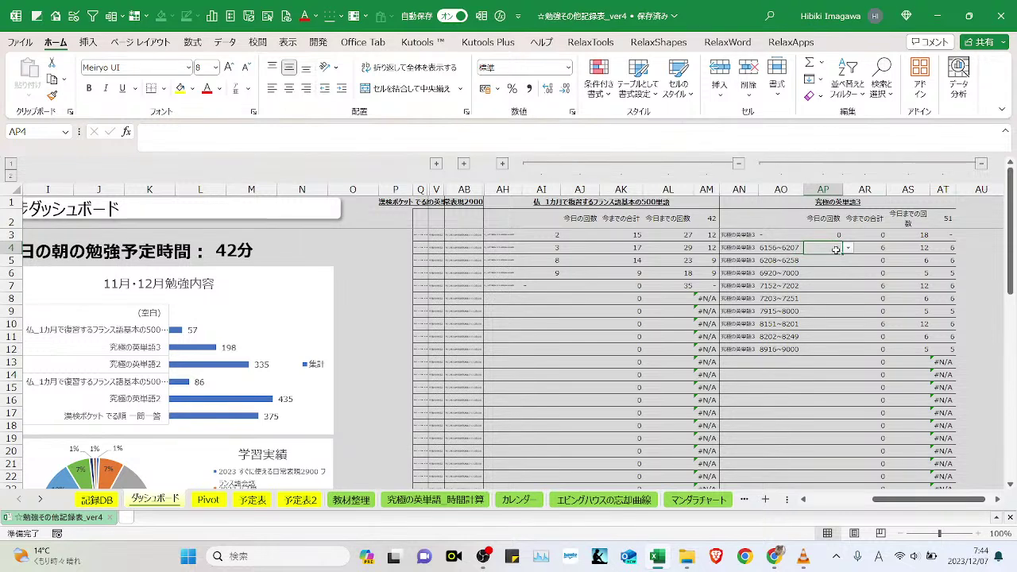
left_click(848, 247)
left_click(832, 303)
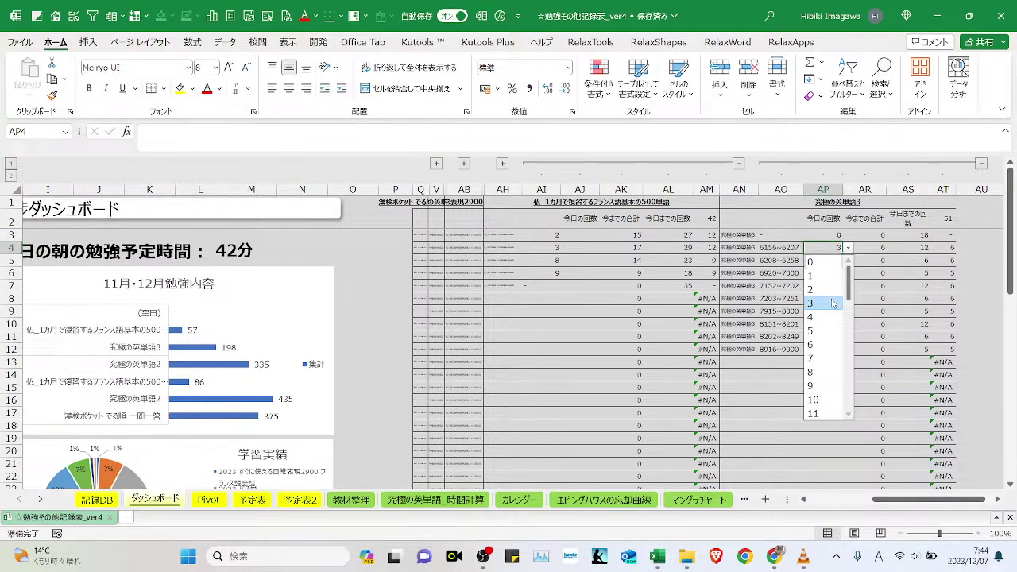
left_click(831, 302)
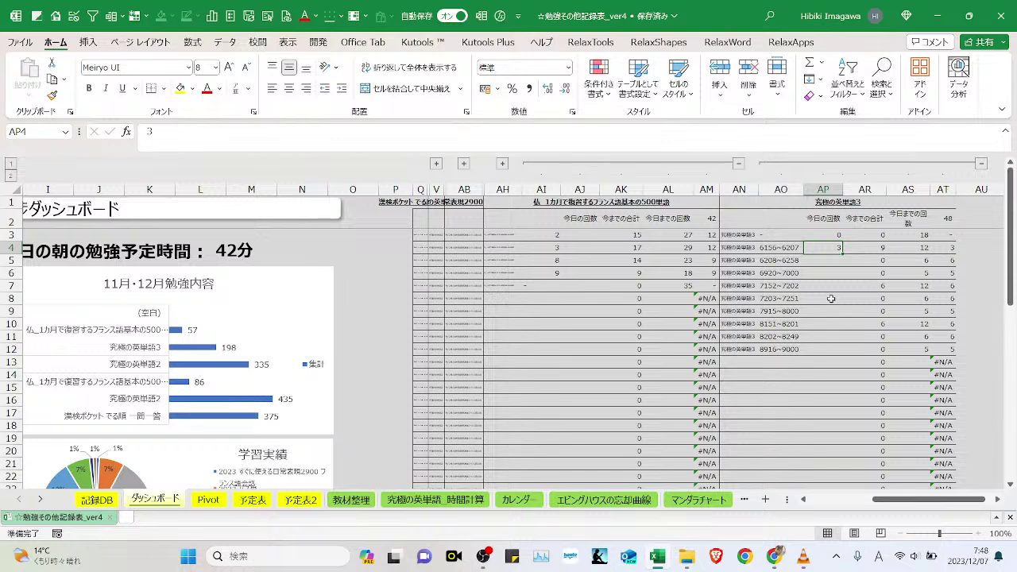
- Set 今日の回数 to 3 for the 究極の英単語3 range 6208~6258 in cell AP5
left_click(833, 260)
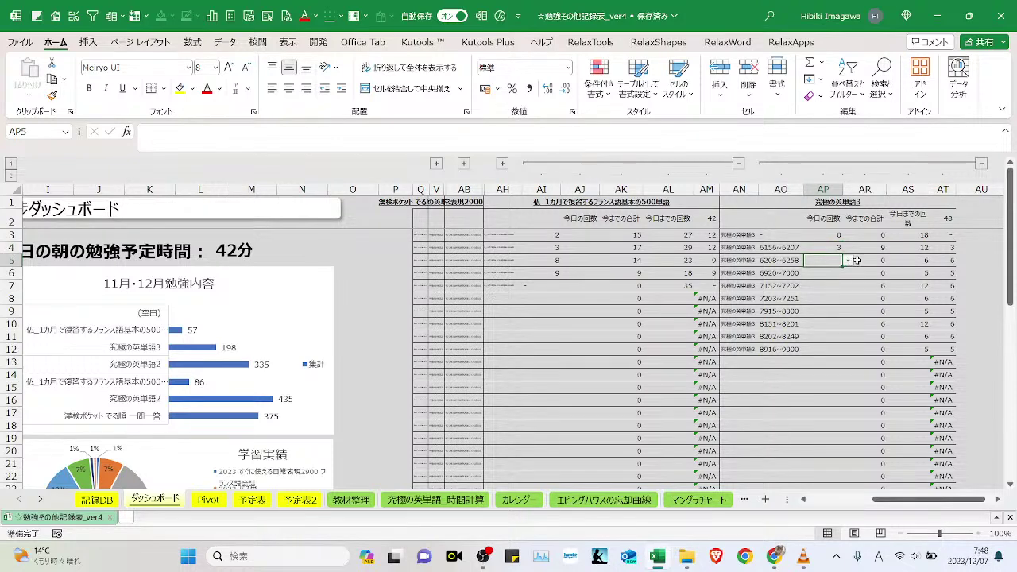
left_click(849, 260)
left_click(840, 260)
left_click(848, 260)
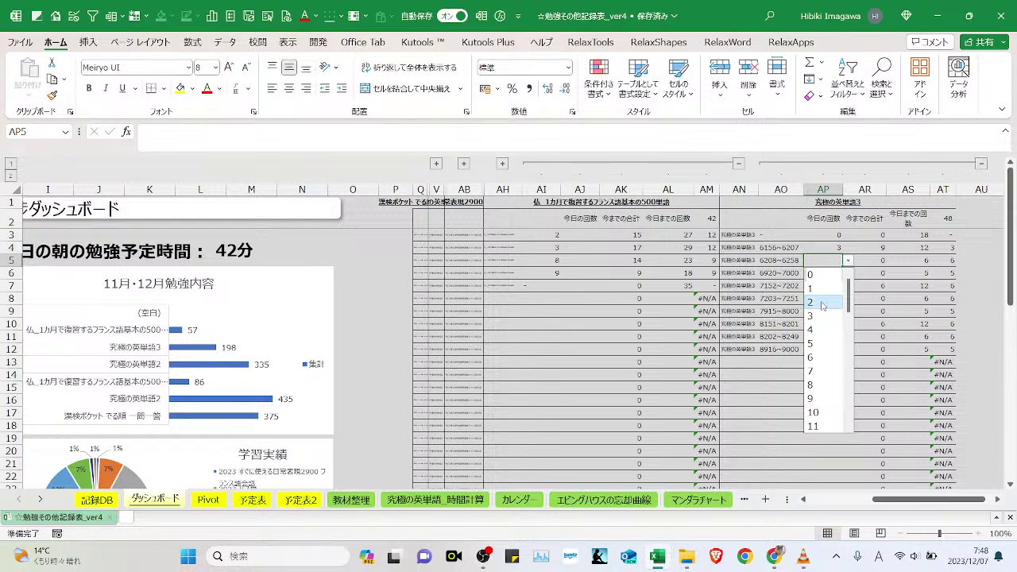
key("Return")
left_click(849, 260)
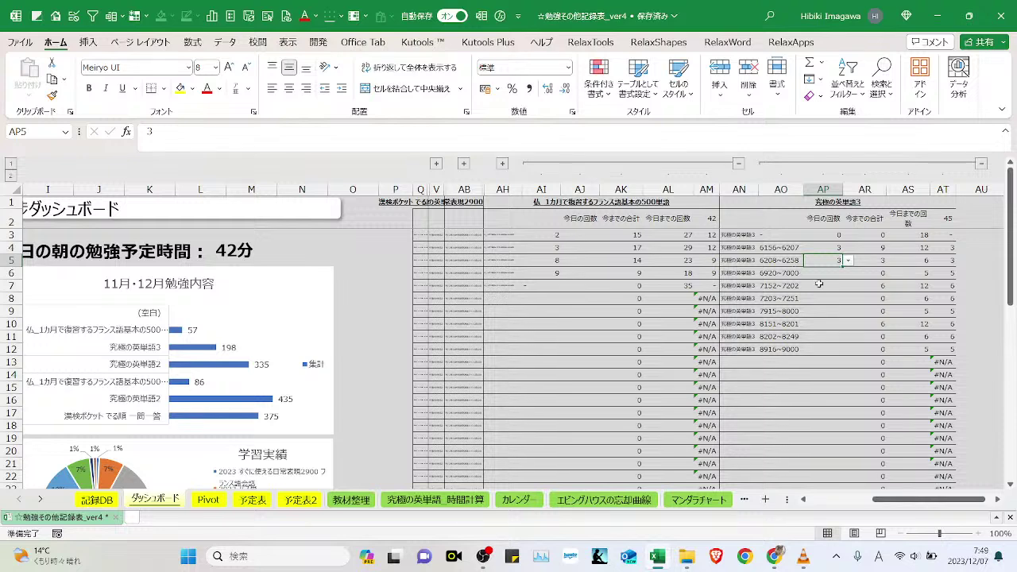
- Switch to VLC and raise the playback speed slightly (少しだけ速く) for the No. 06920 track
left_click(804, 558)
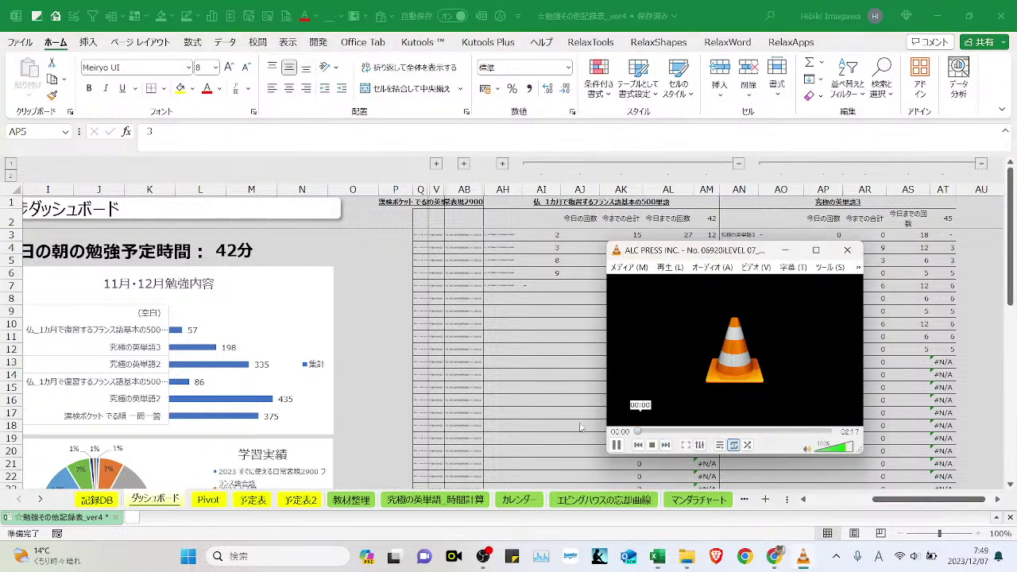
left_click(549, 379)
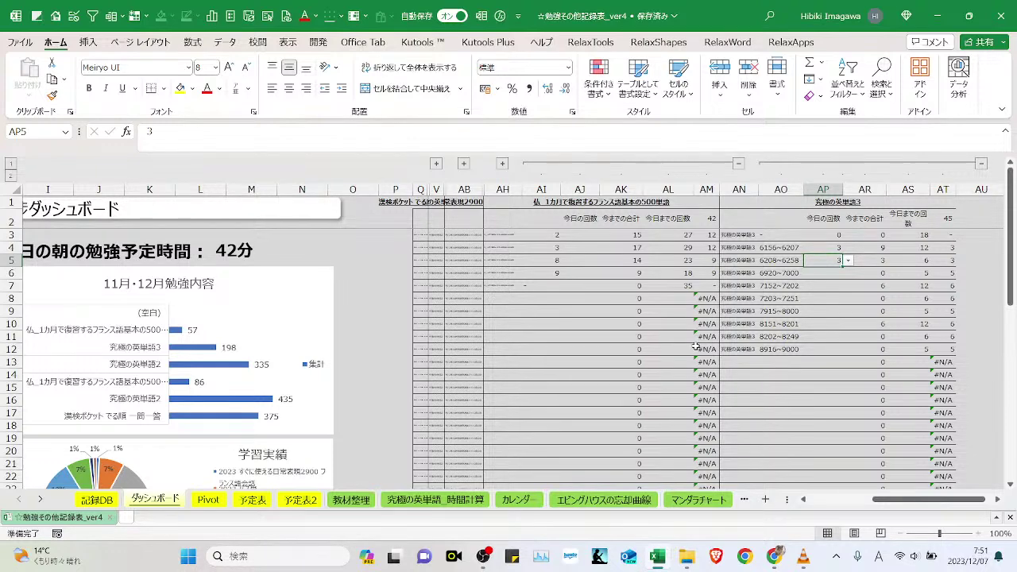
left_click(803, 557)
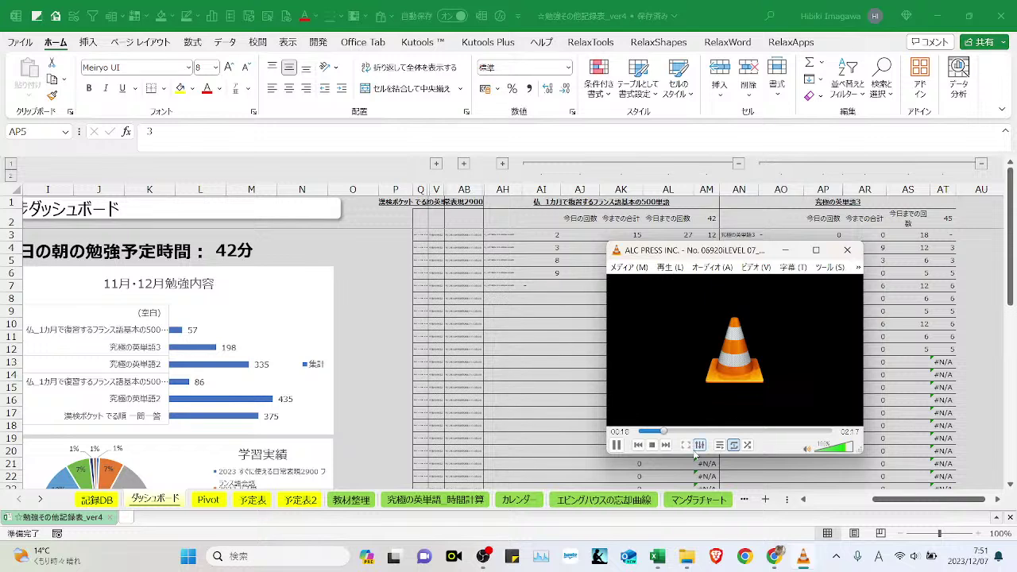
right_click(714, 323)
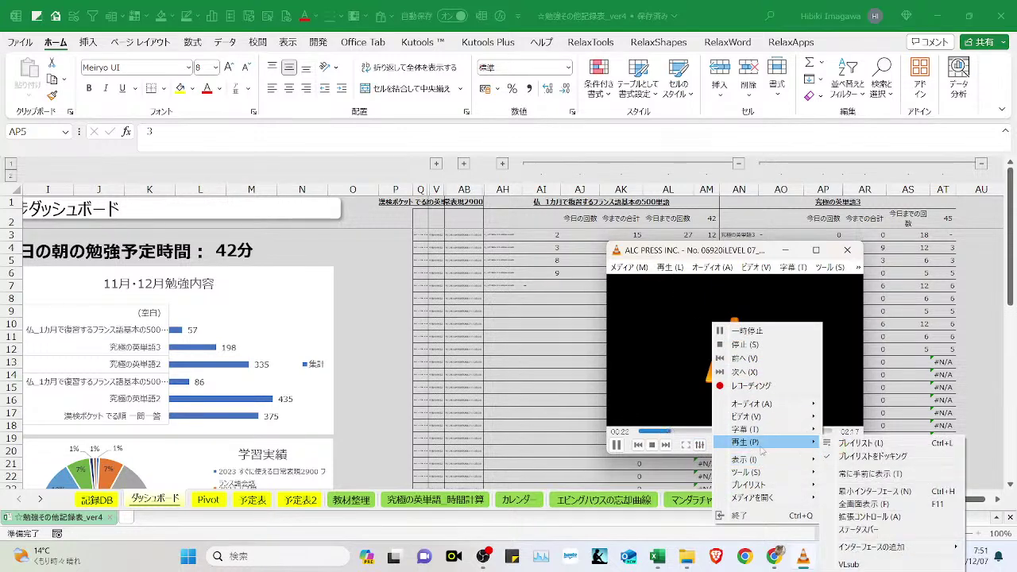
mouse_move(747, 442)
mouse_move(836, 449)
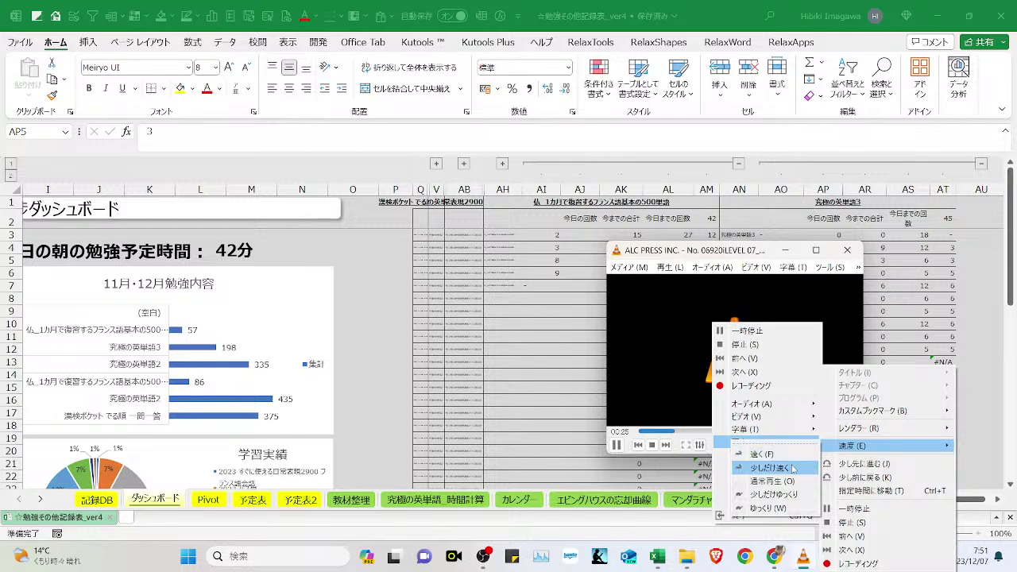
left_click(739, 515)
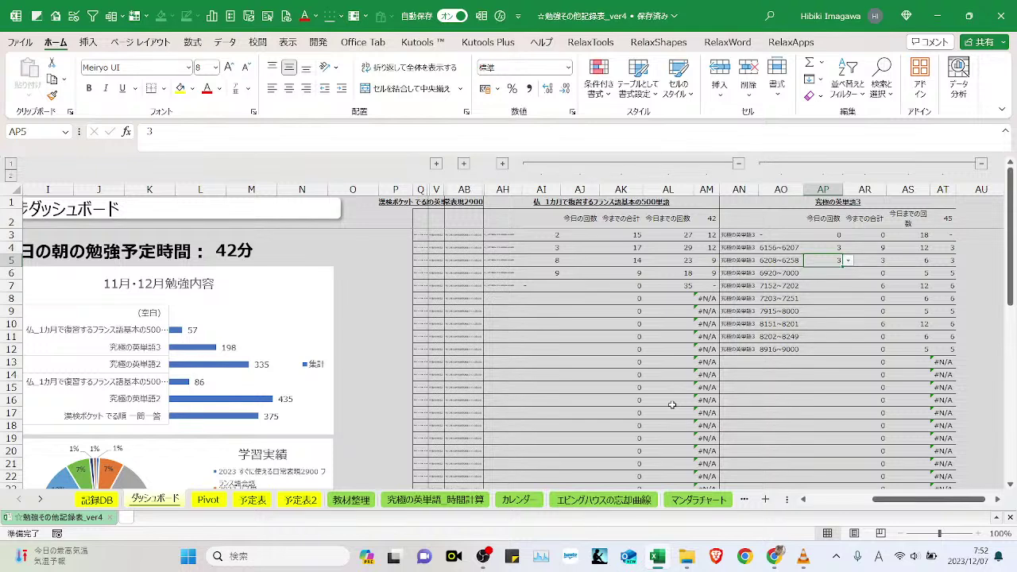
- In Excel, record 2 as 今日の回数 for the 究極の英単語3 range 6920~7000 in cell AP6, and update it to 3
left_click(835, 273)
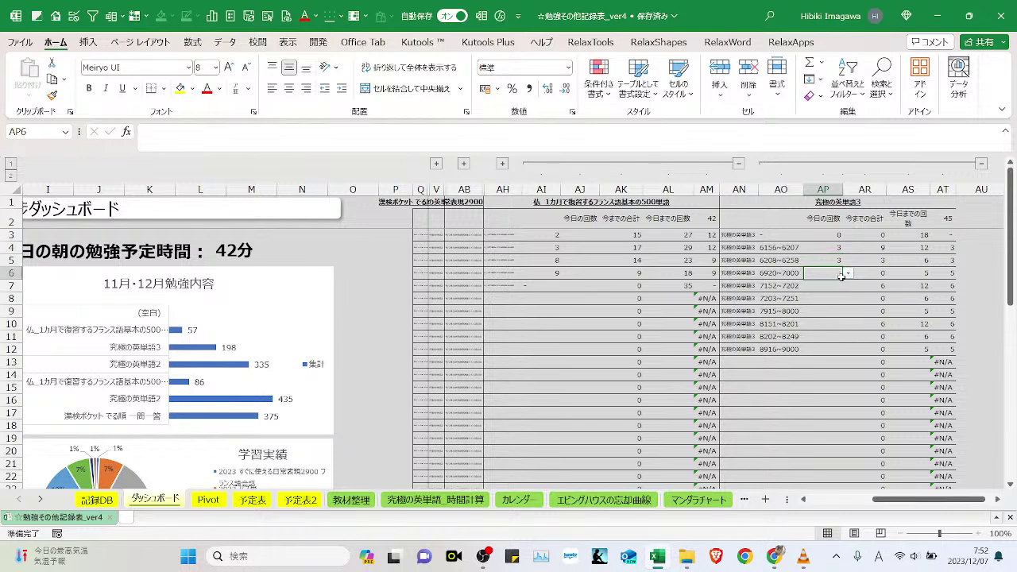
left_click(847, 274)
left_click(826, 316)
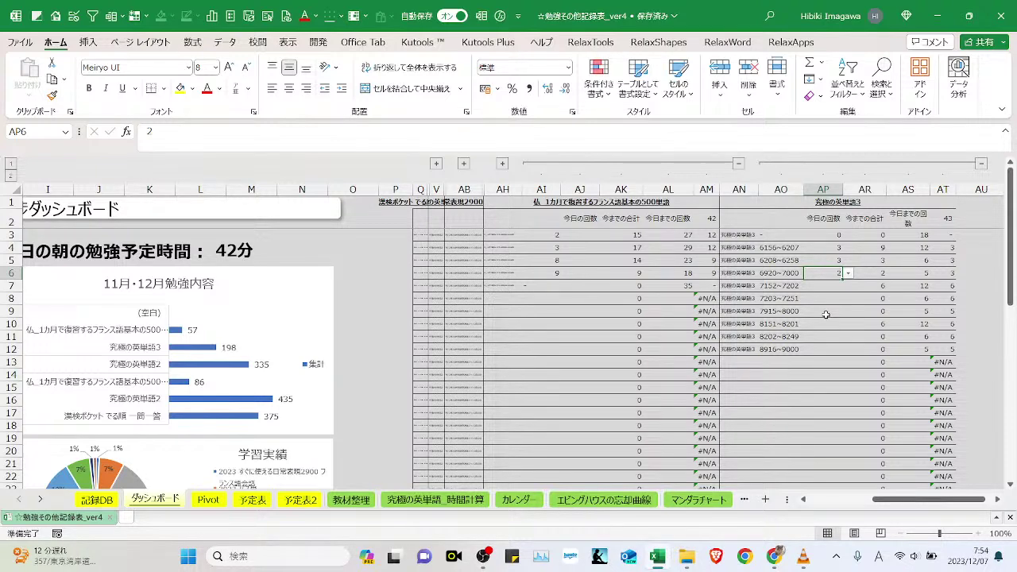
left_click(848, 274)
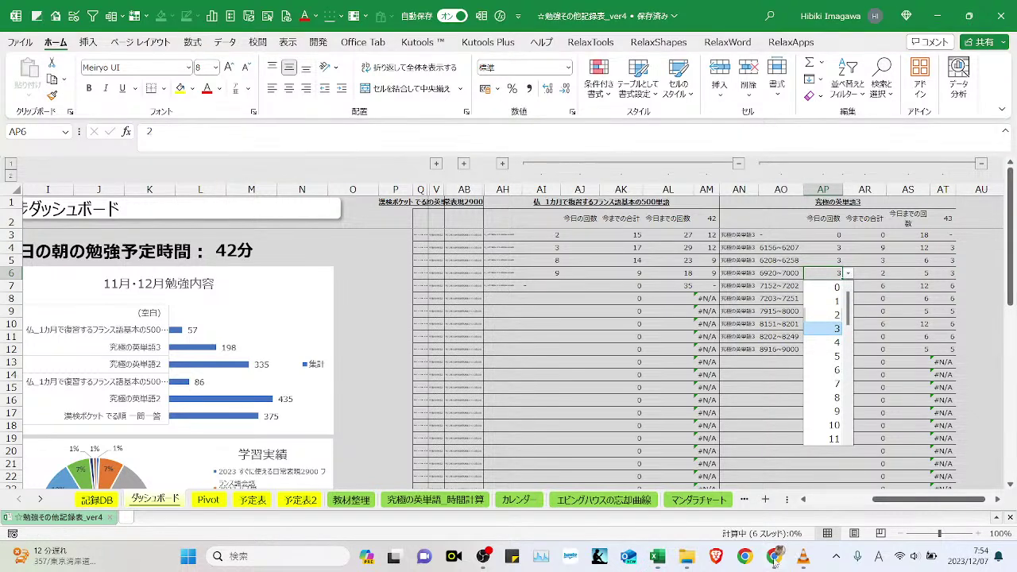
- In Excel, set 今日の回数 to 6 for the 究極の英単語3 ranges 6156~6207 (cell AP4) and 6208~6258 (cell AP5)
left_click(803, 557)
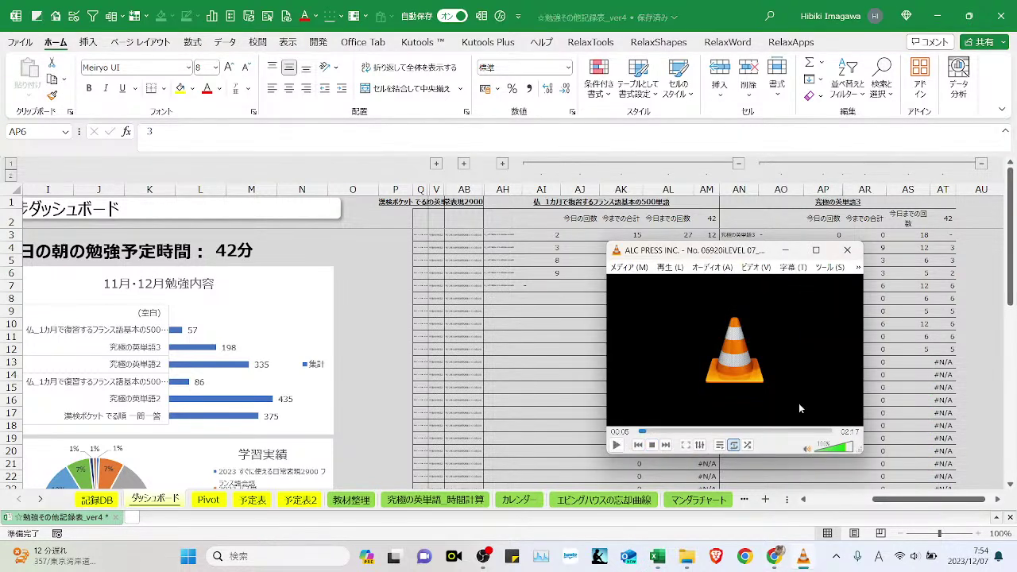
key("alt+Tab")
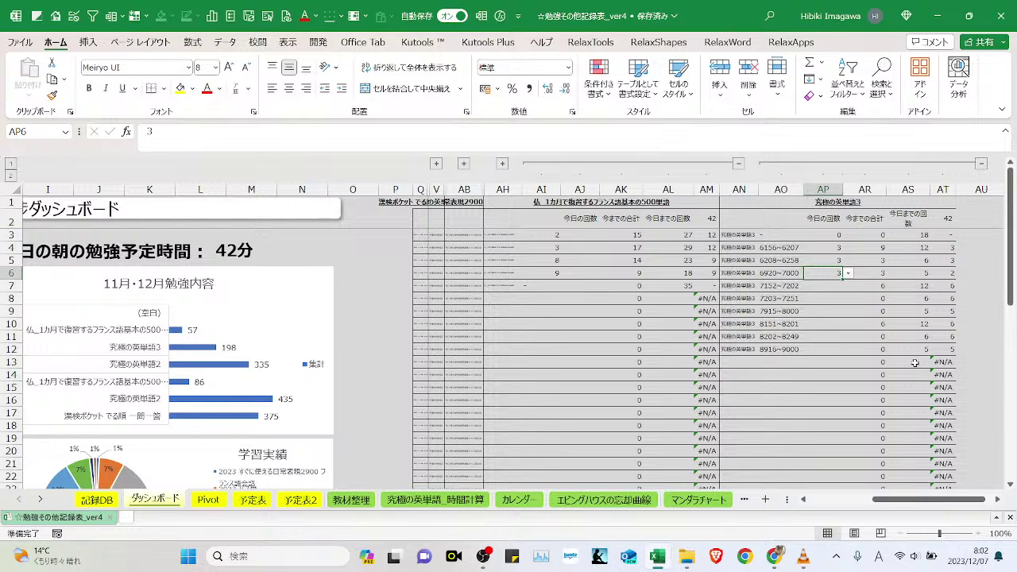
left_click(826, 247)
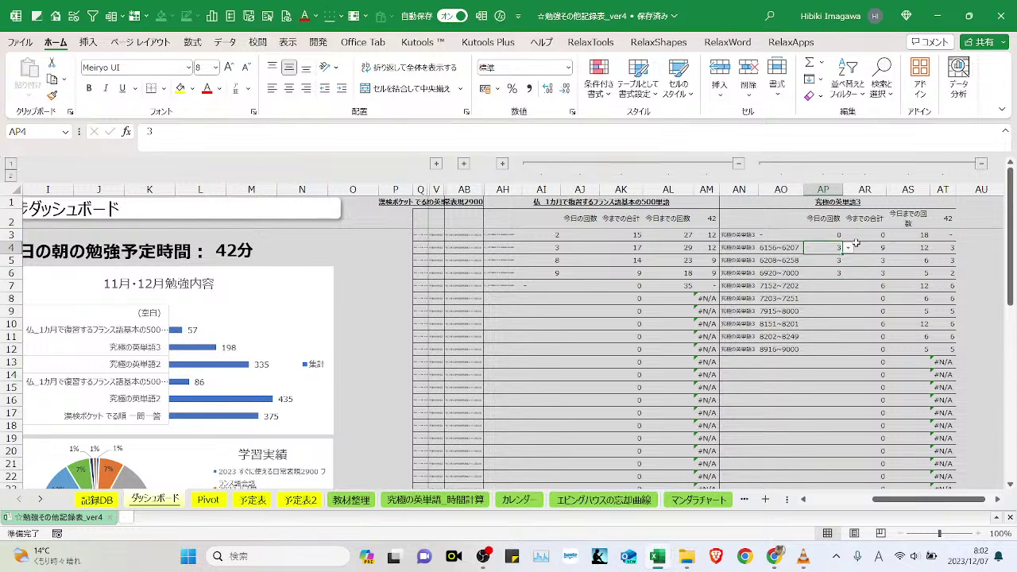
left_click(848, 248)
left_click(837, 344)
left_click(833, 260)
left_click(848, 261)
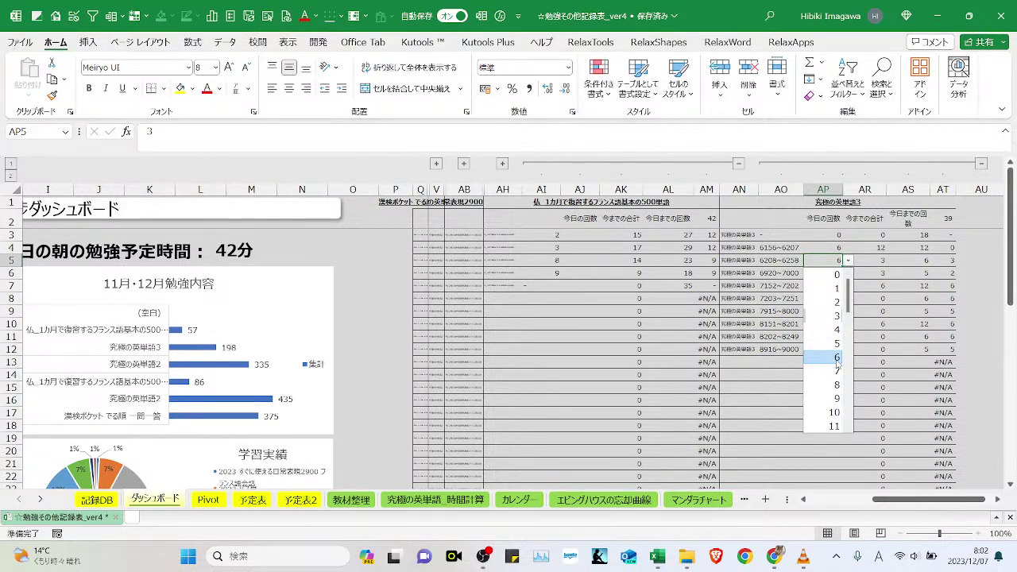
left_click(836, 358)
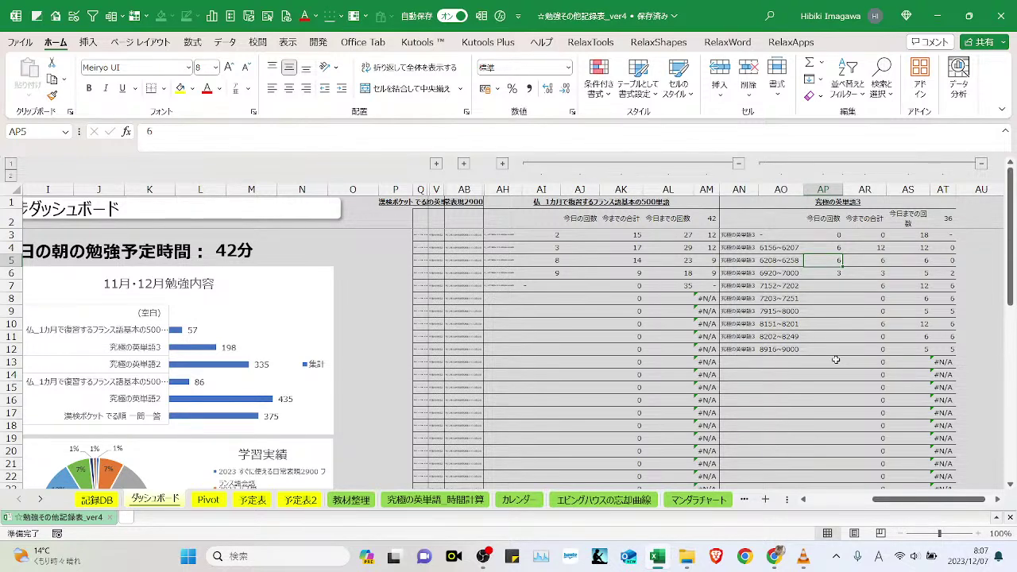
- Set 今日の回数 to 5 for the 究極の英単語3 range 6920~7000 in cell AP6
left_click(833, 274)
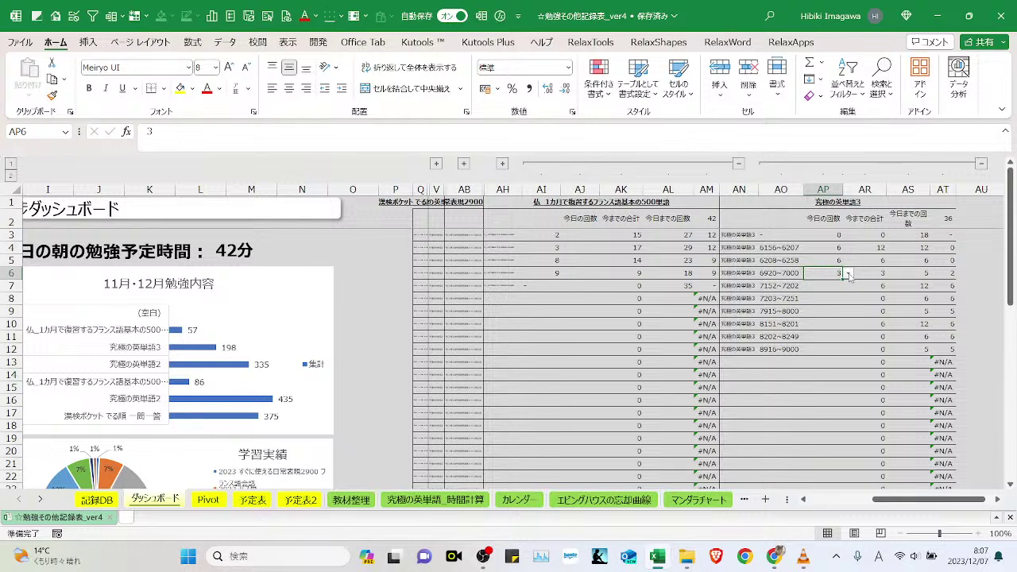
left_click(848, 274)
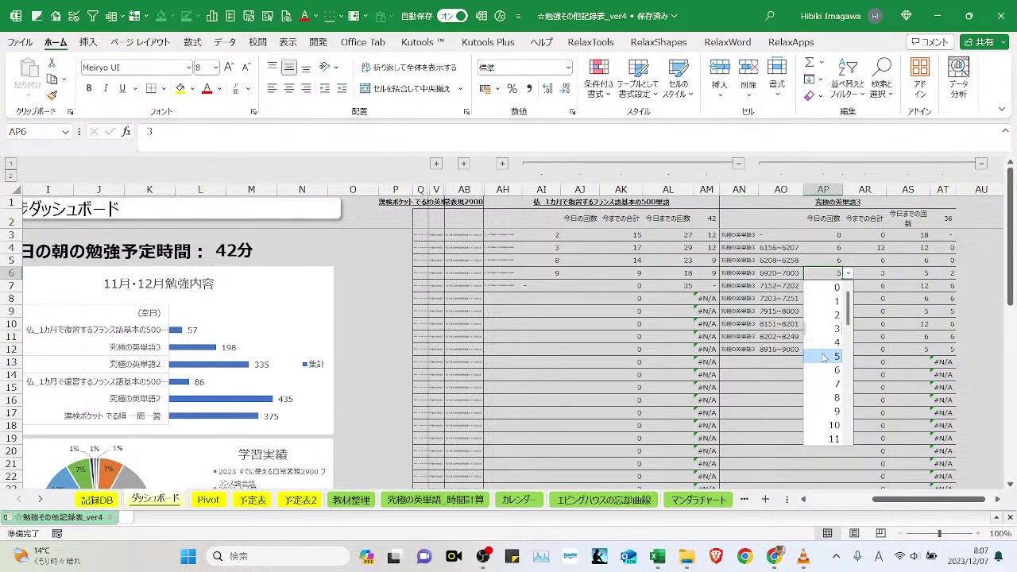
left_click(824, 358)
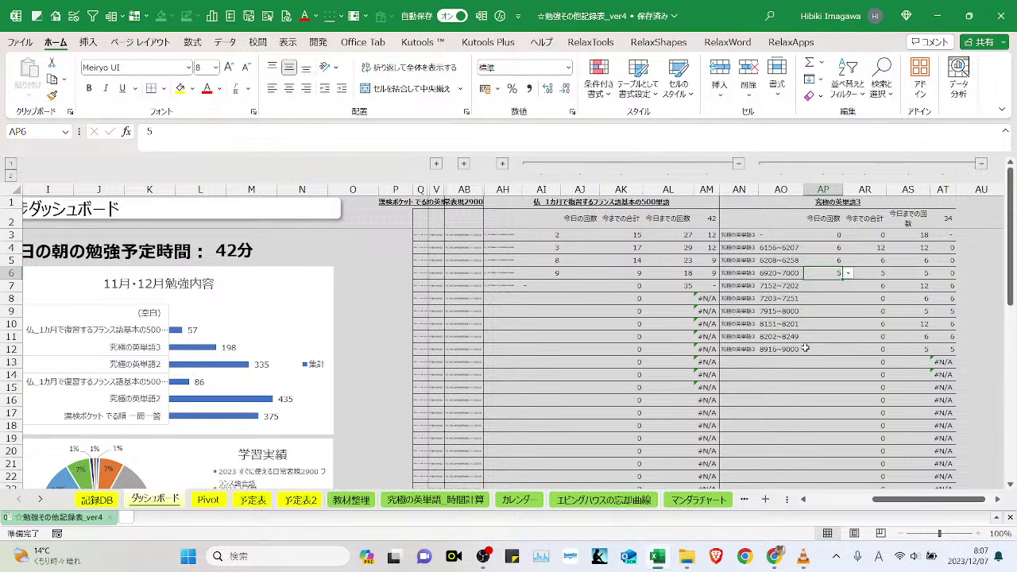
- Switch to VLC, skip forward to the No. 07152 track, and return to the Excel dashboard
left_click(803, 557)
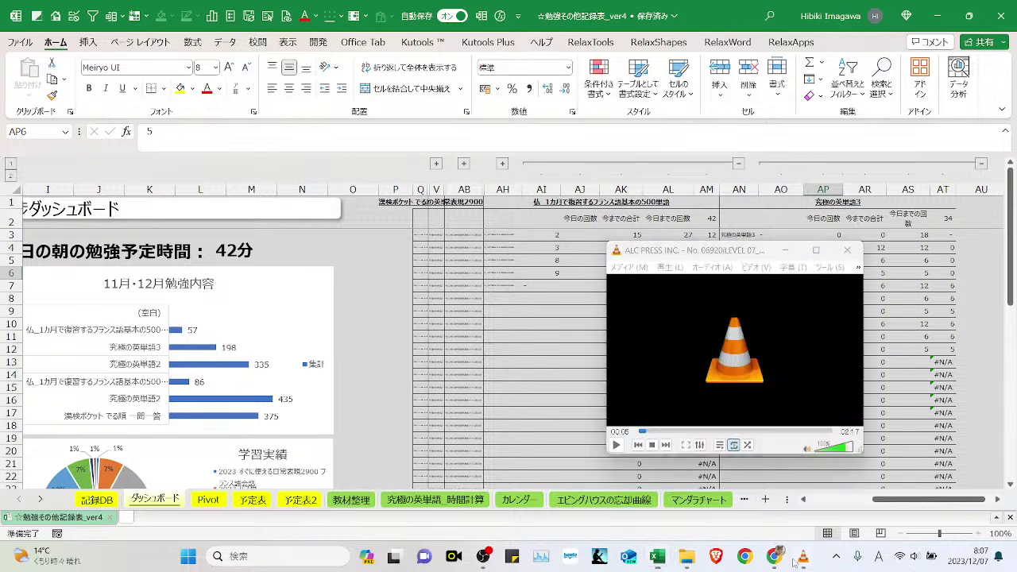
left_click(666, 445)
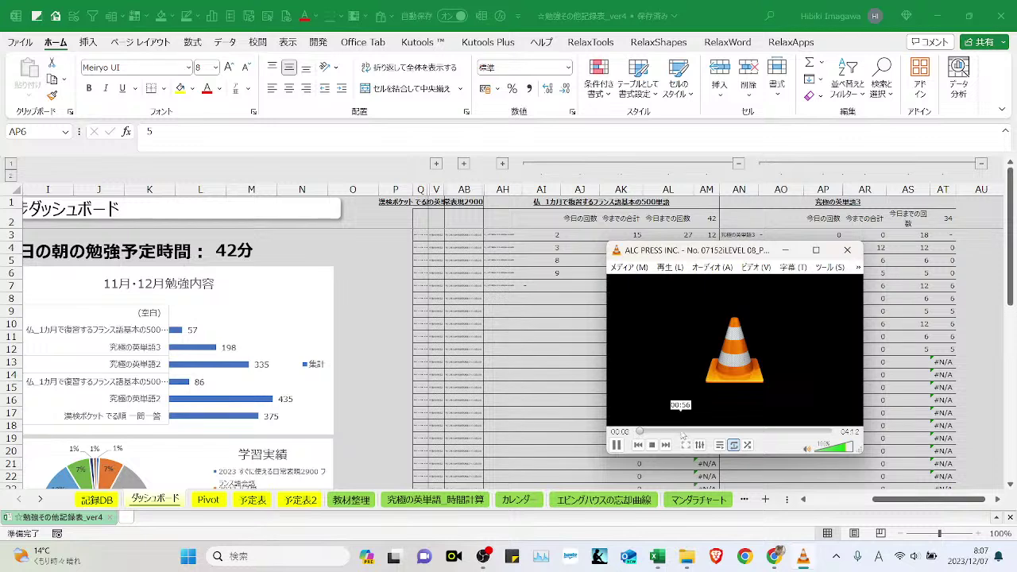
left_click(536, 423)
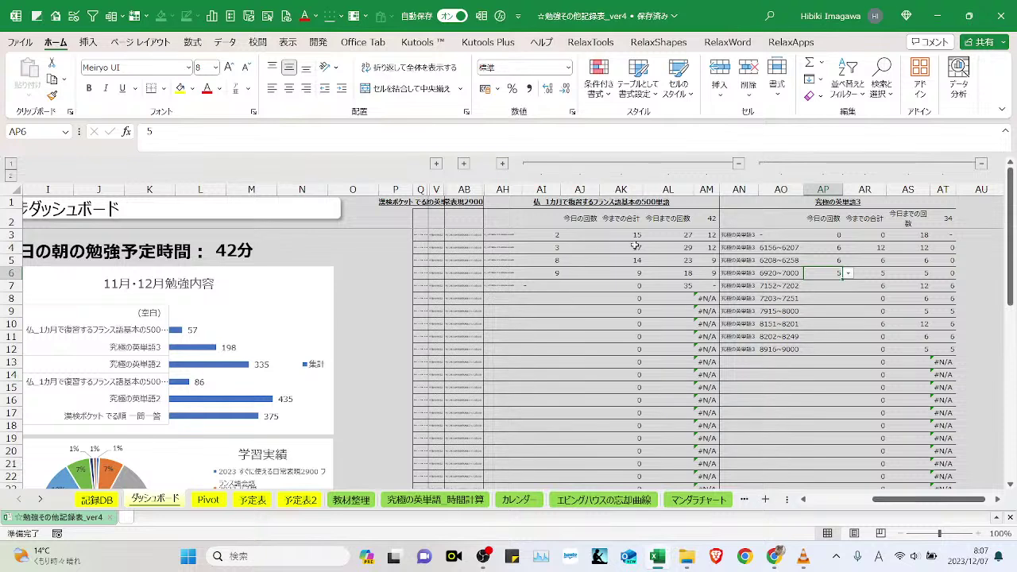
- Collapse the grouped columns of the 仏_1カ月で復習するフランス語基本の500単語 table so the 究極の英単語3 table sits beside the charts
left_click(742, 162)
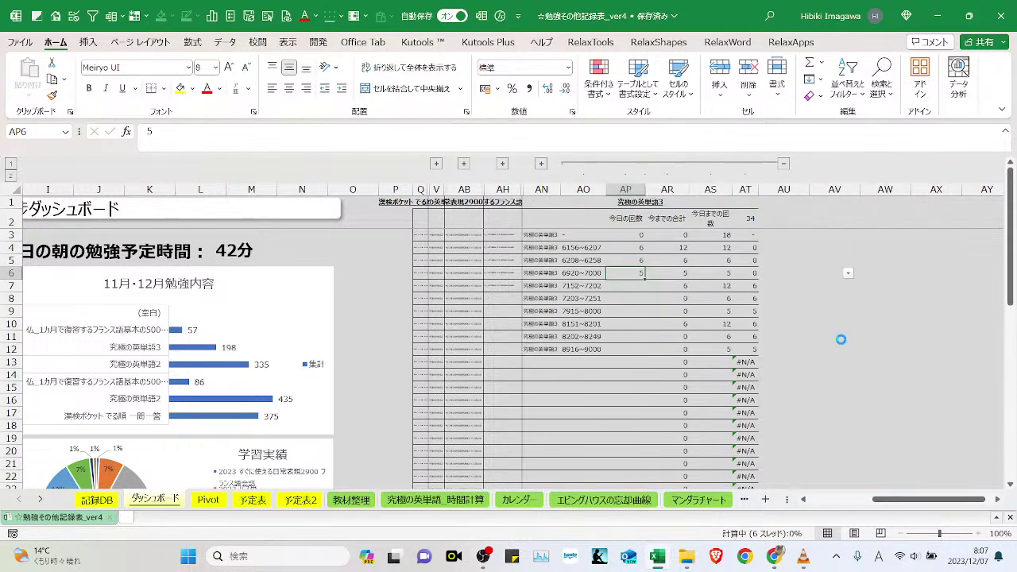
mouse_move(900, 499)
left_mouse_down()
mouse_move(842, 509)
mouse_move(860, 502)
left_mouse_up()
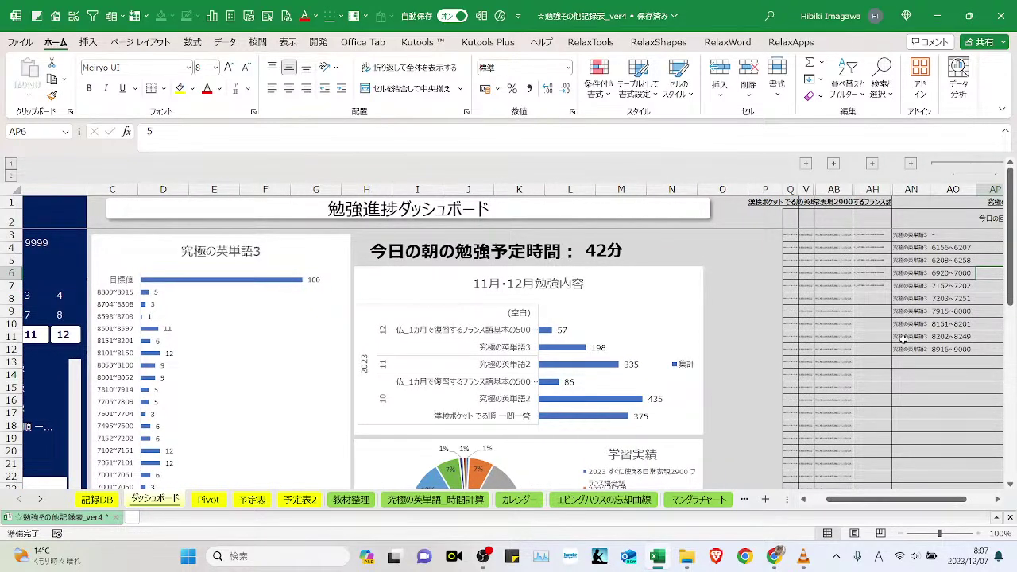
key("Right")
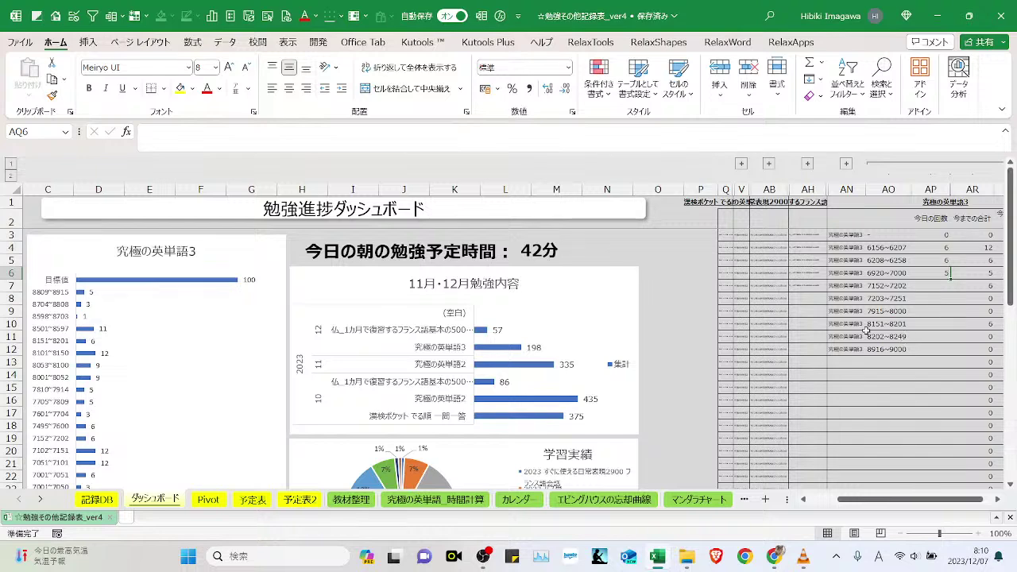
- Record 3 as 今日の回数 for the 究極の英単語3 range 7152~7202 in cell AP7, and move on to the No. 07203 track in VLC
left_click(943, 286)
left_click(955, 285)
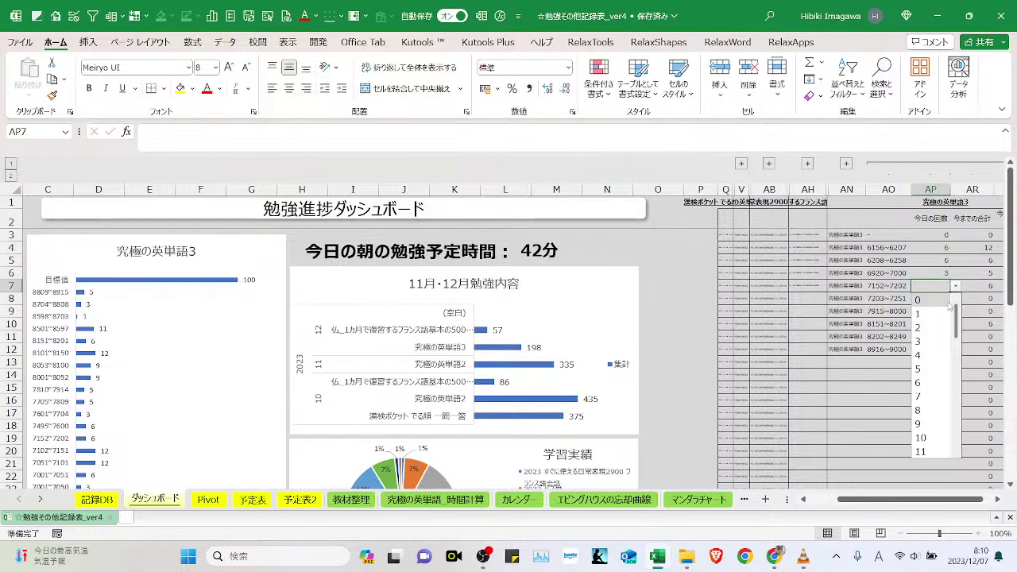
left_click(921, 340)
left_click(803, 556)
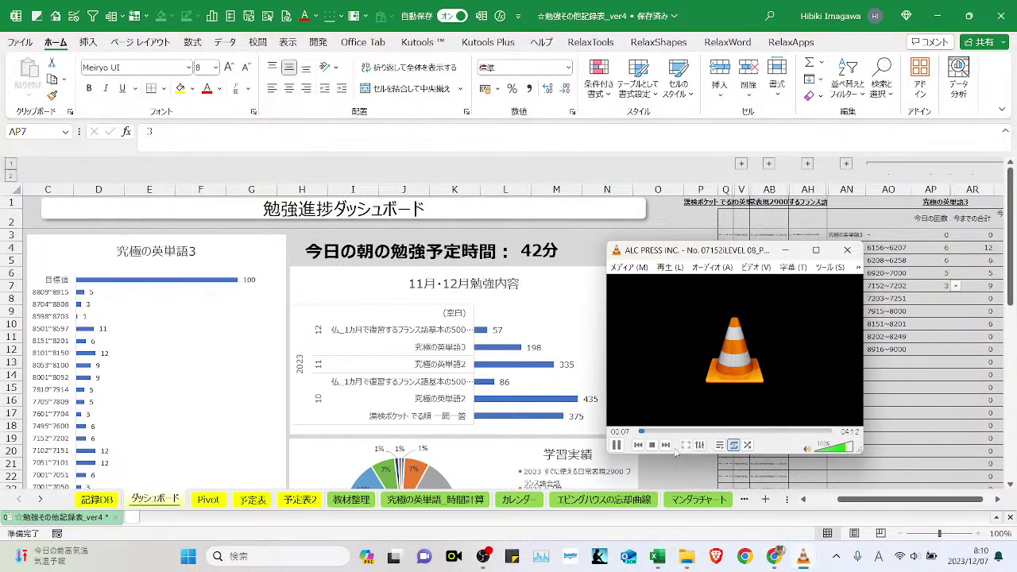
left_click(966, 411)
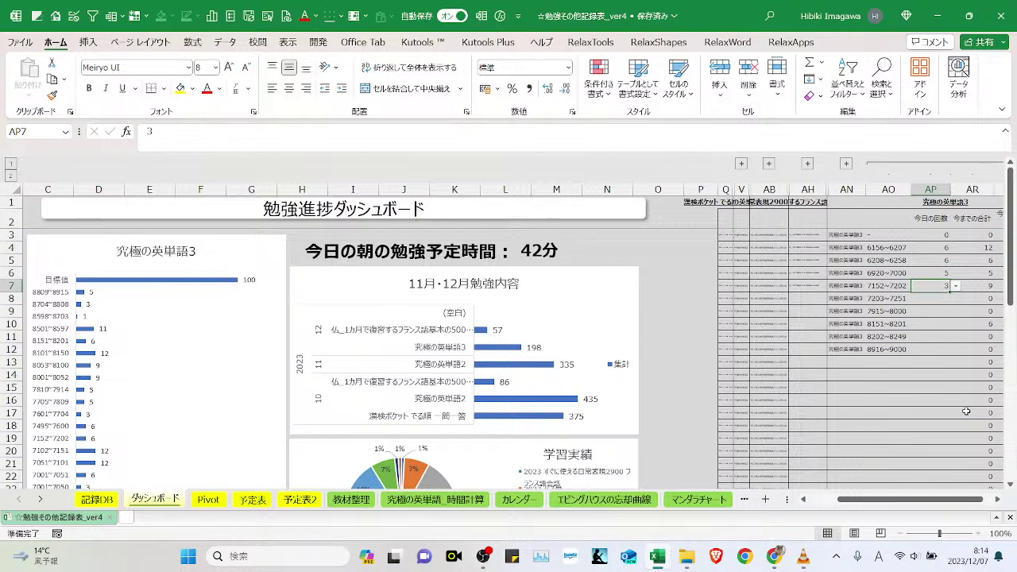
- Record 3 as 今日の回数 for the 究極の英単語3 range 7203~7251 in cell AP8
left_click(933, 298)
left_click(957, 298)
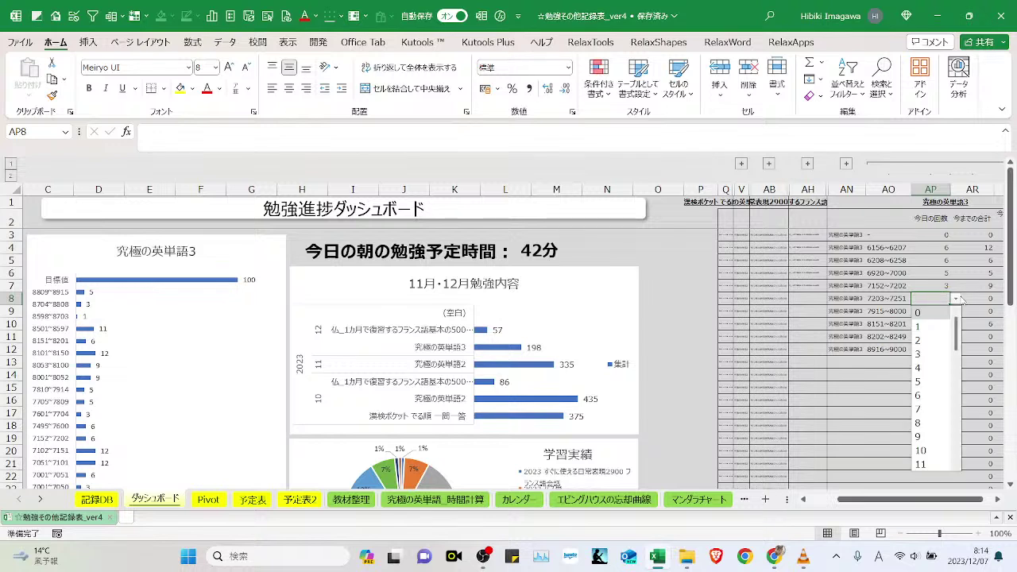
left_click(944, 358)
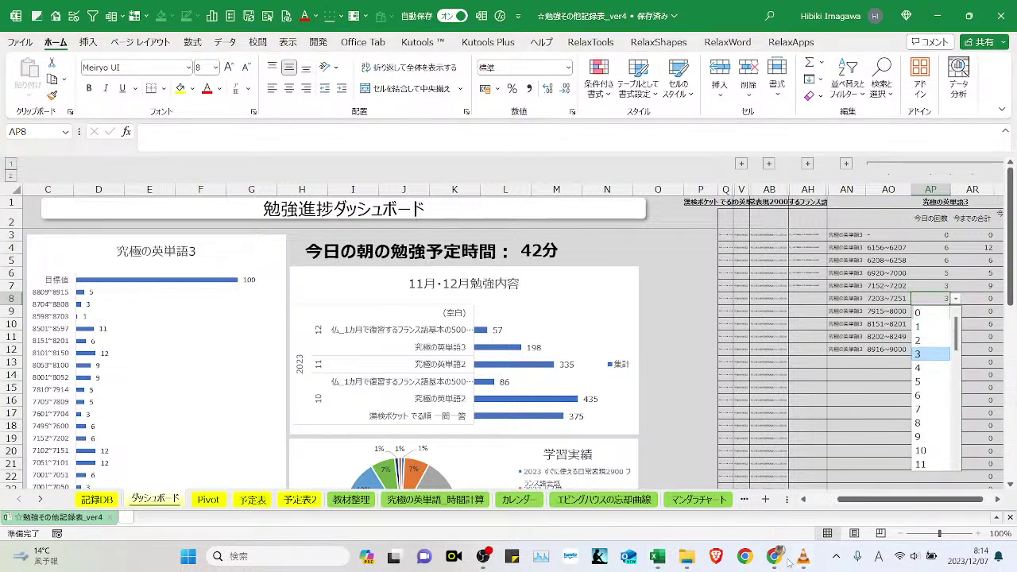
key("Return")
mouse_move(798, 558)
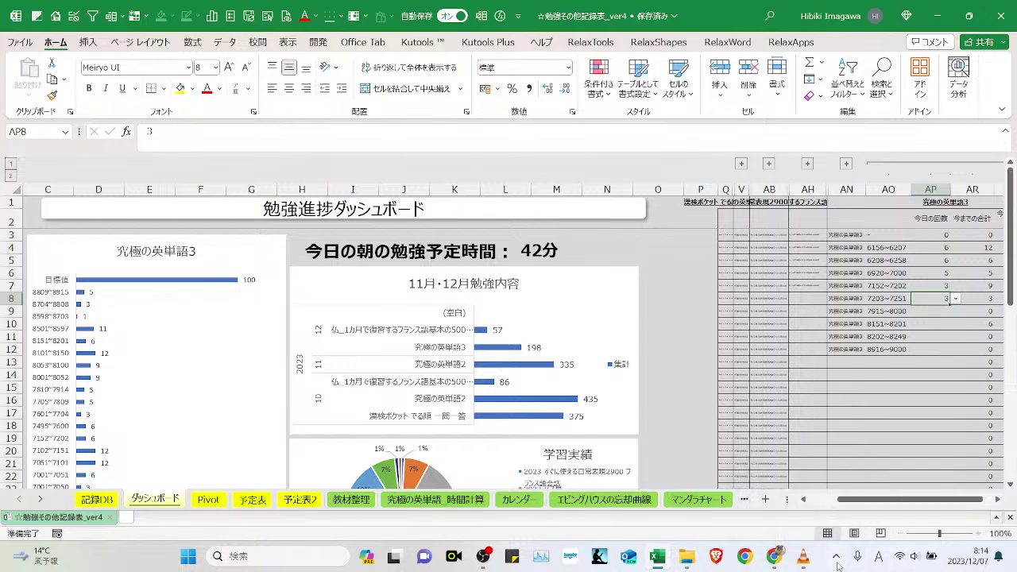
- Switch to VLC, skip forward to the No. 07915 track, and return to Excel
left_click(804, 561)
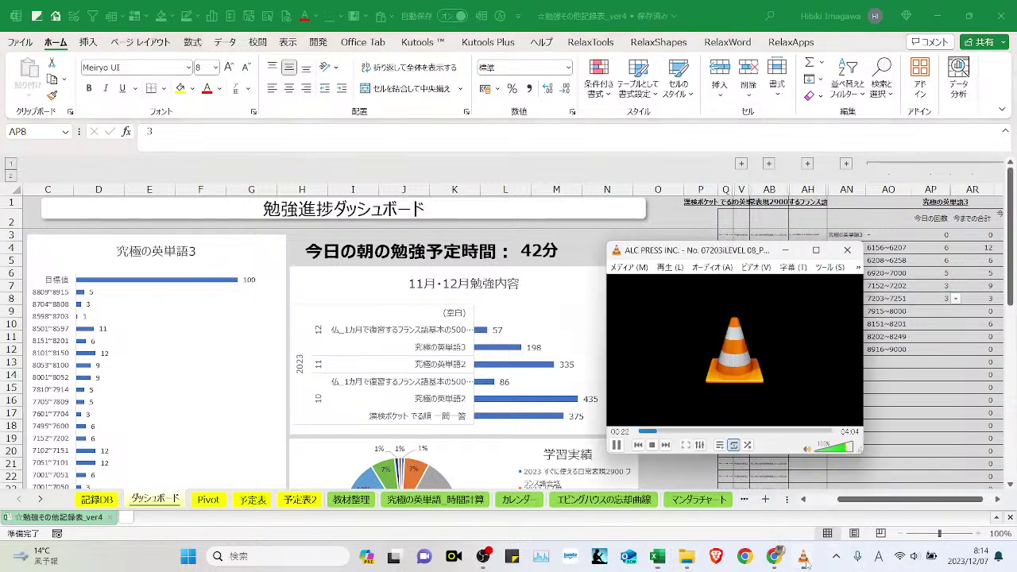
left_click(669, 446)
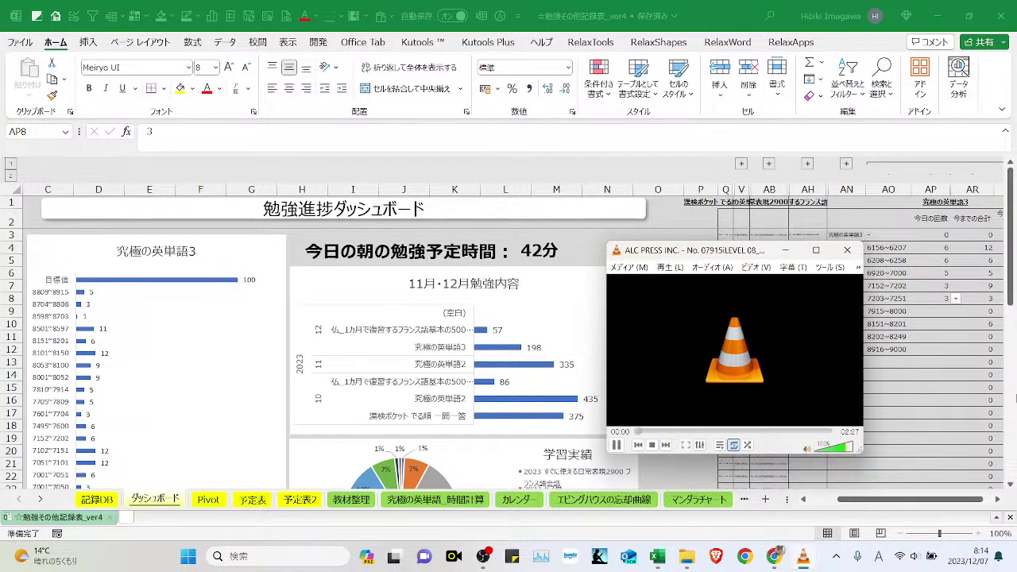
left_click(924, 416)
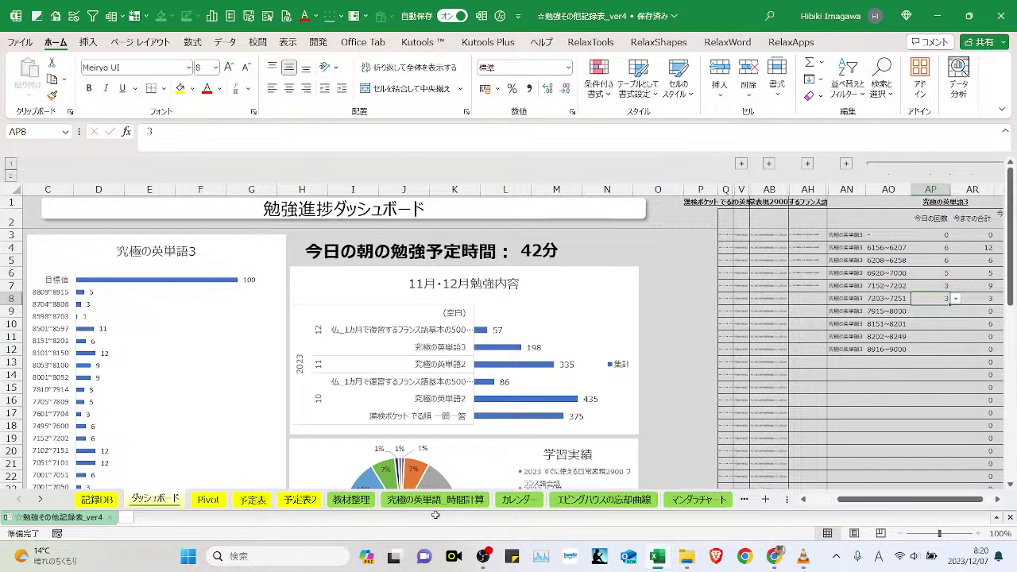
- Check the current track in VLC, and record 3 as 今日の回数 for the 究極の英単語3 range 7915~8000 in Excel cell AP9
left_click(804, 556)
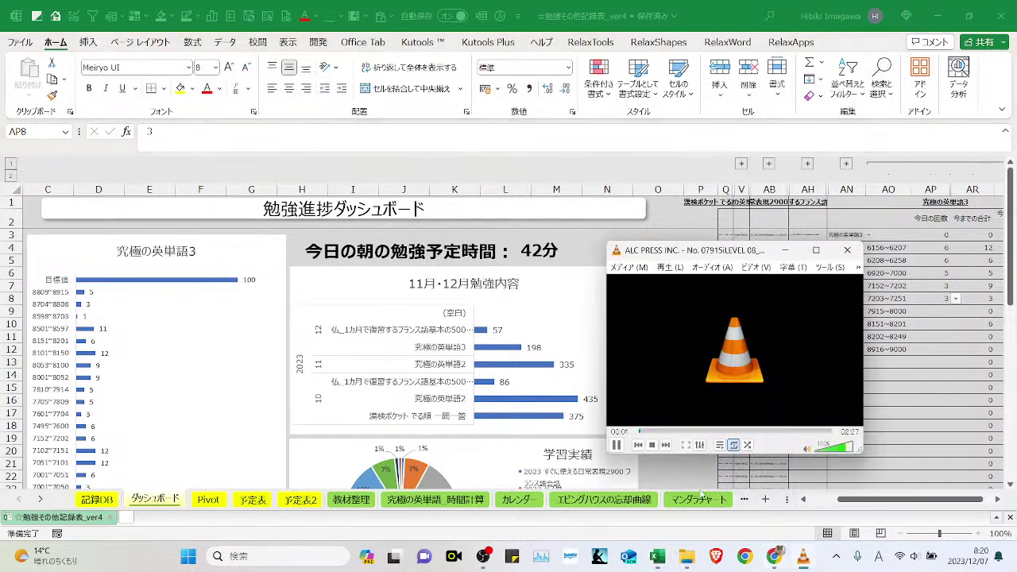
left_click(930, 311)
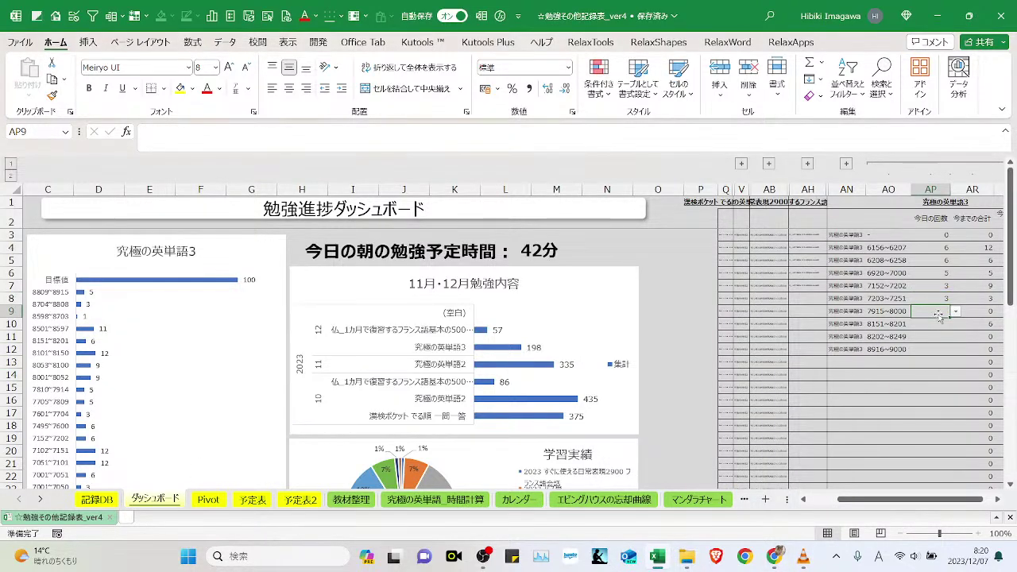
left_click(955, 311)
scroll(942, 343, "down", 1)
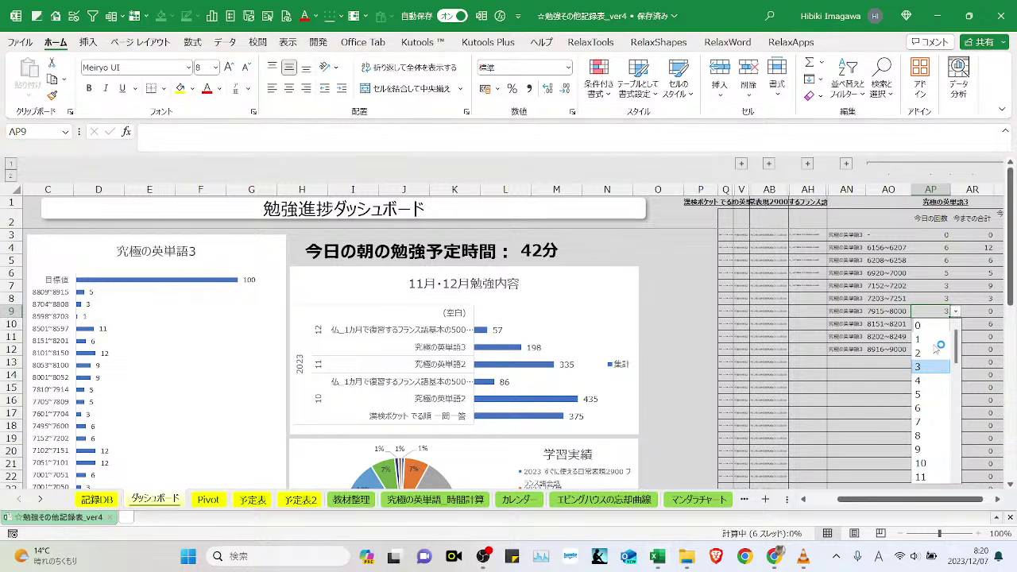
left_click(934, 343)
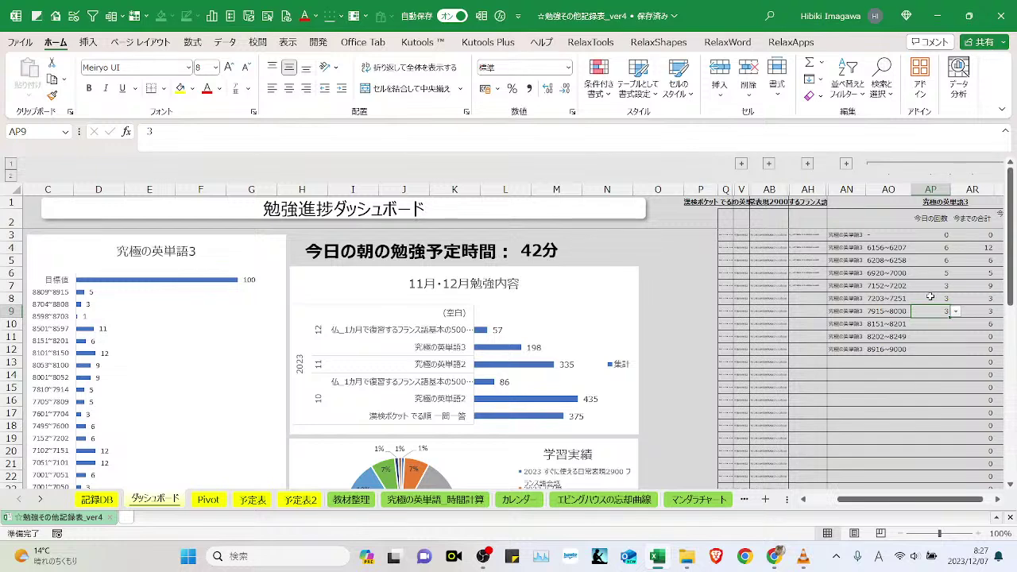
- Set 今日の回数 to 6 for the 究極の英単語3 ranges 7152~7202 (cell AP7) and 7203~7251 (cell AP8)
left_click(930, 285)
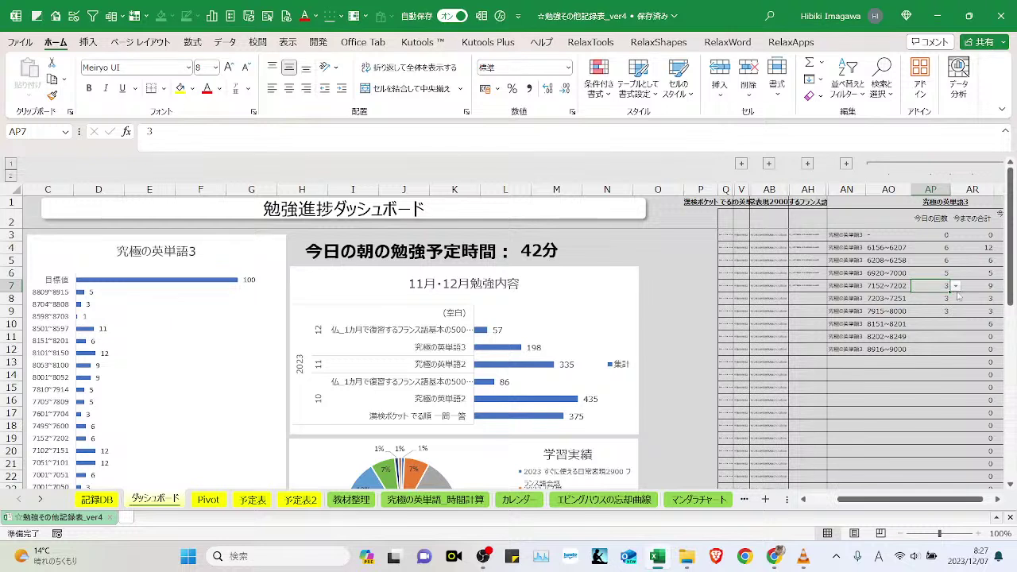
left_click(956, 286)
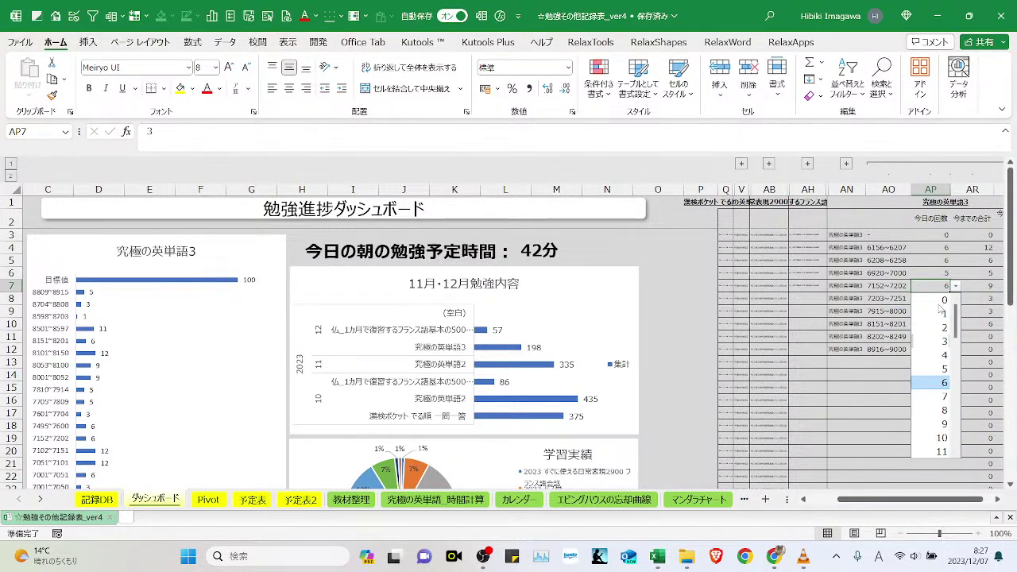
left_click(945, 383)
left_click(938, 299)
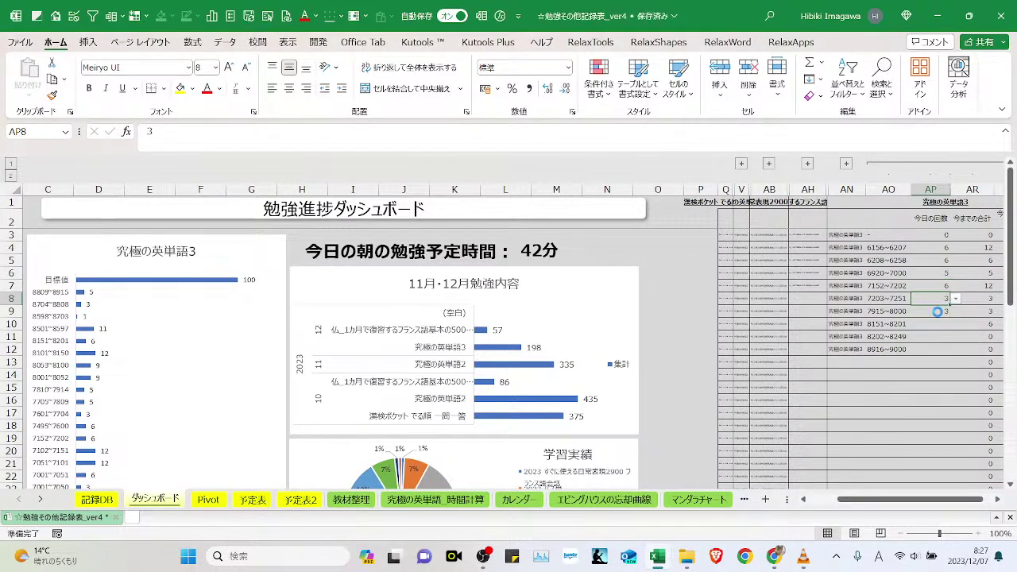
- Set 今日の回数 to 5 for the 究極の英単語3 range 7915~8000 in cell AP9
left_click(939, 311)
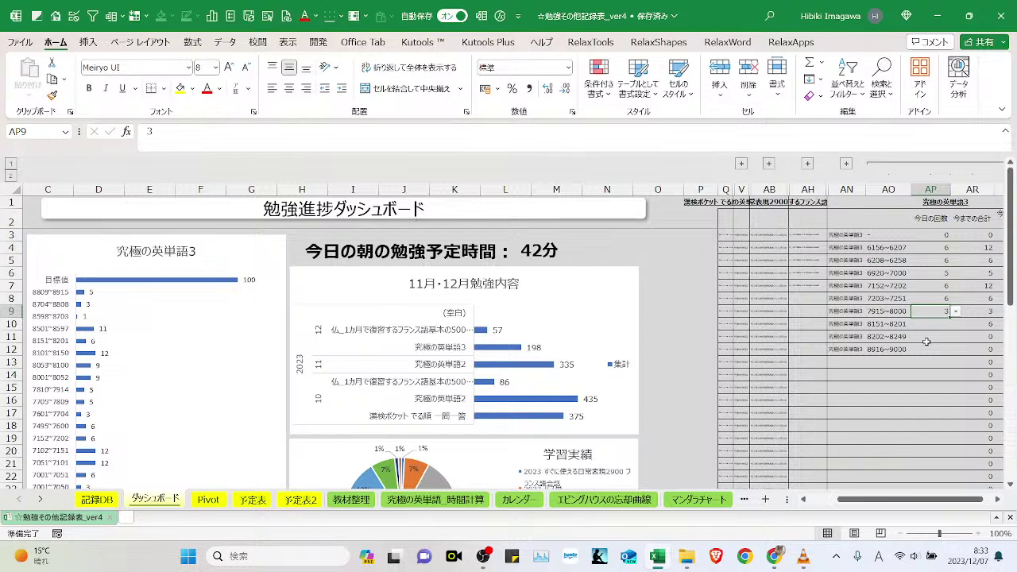
left_click(956, 312)
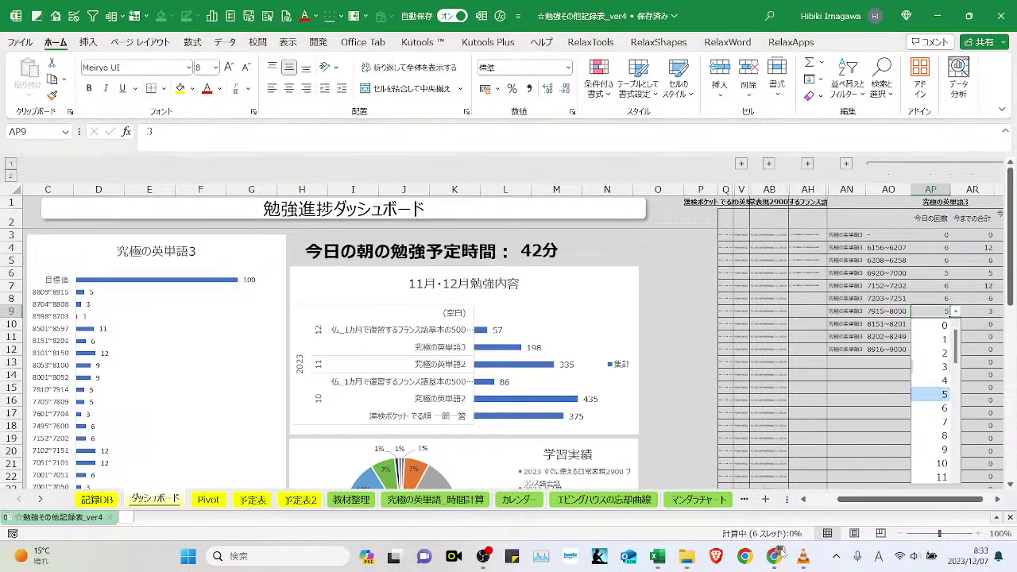
left_click(945, 395)
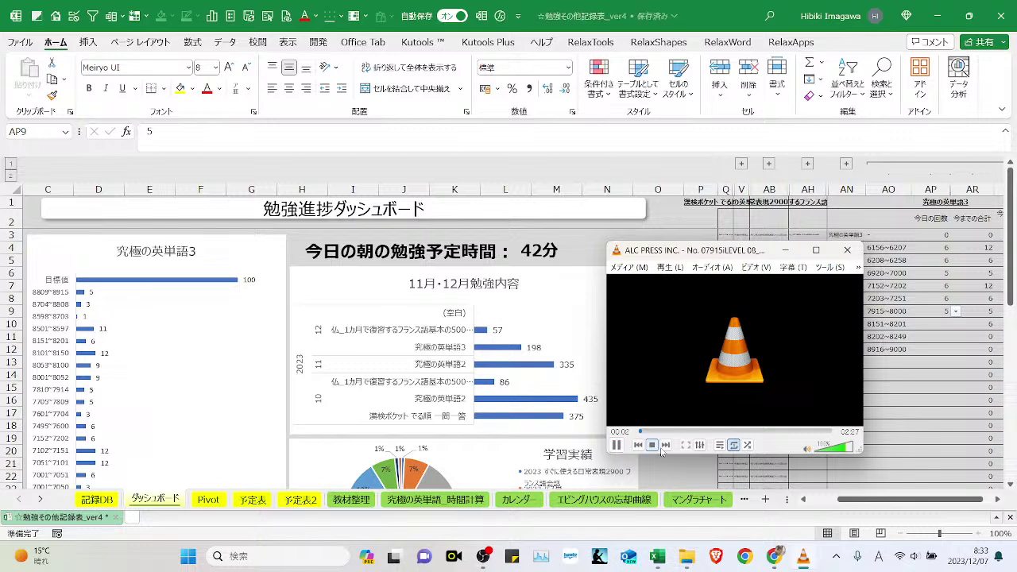
- Skip forward to the No. 08151 track in VLC and return to the Excel dashboard
left_click(666, 445)
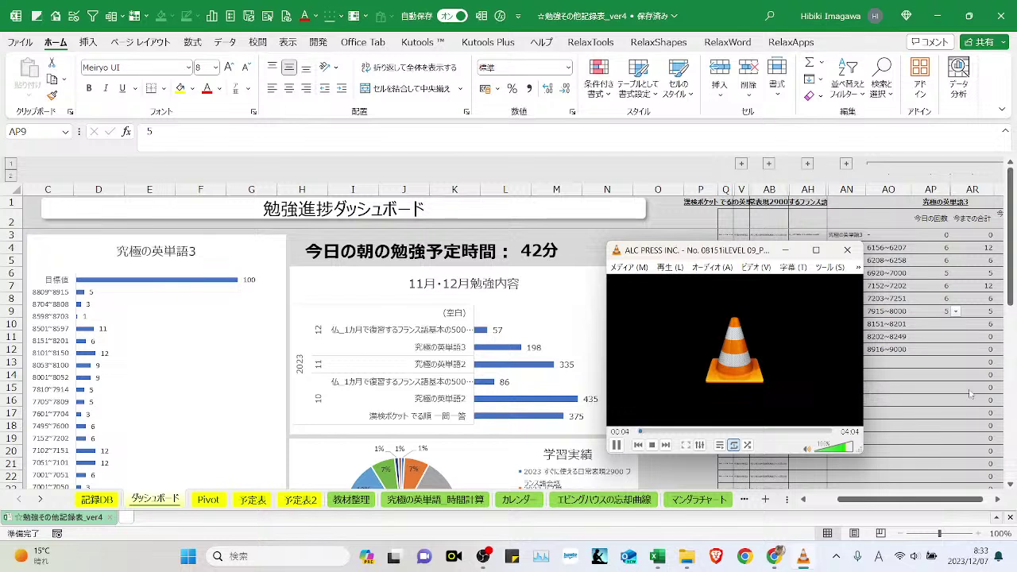
left_click(880, 501)
mouse_move(802, 567)
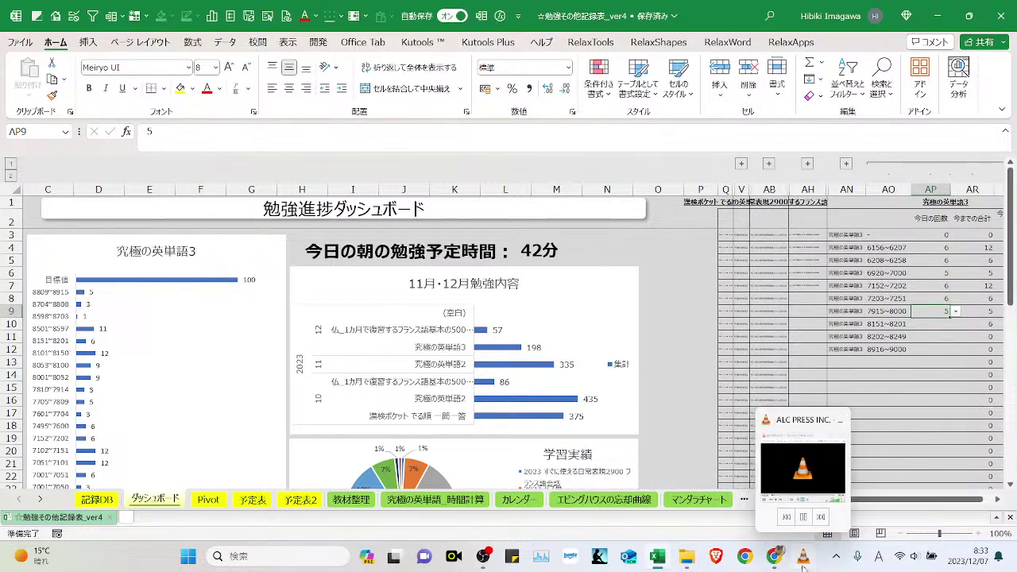
- Check the current VLC track, switch to the No. 08202 track, restart it from the beginning, and return to the Excel dashboard
left_click(803, 560)
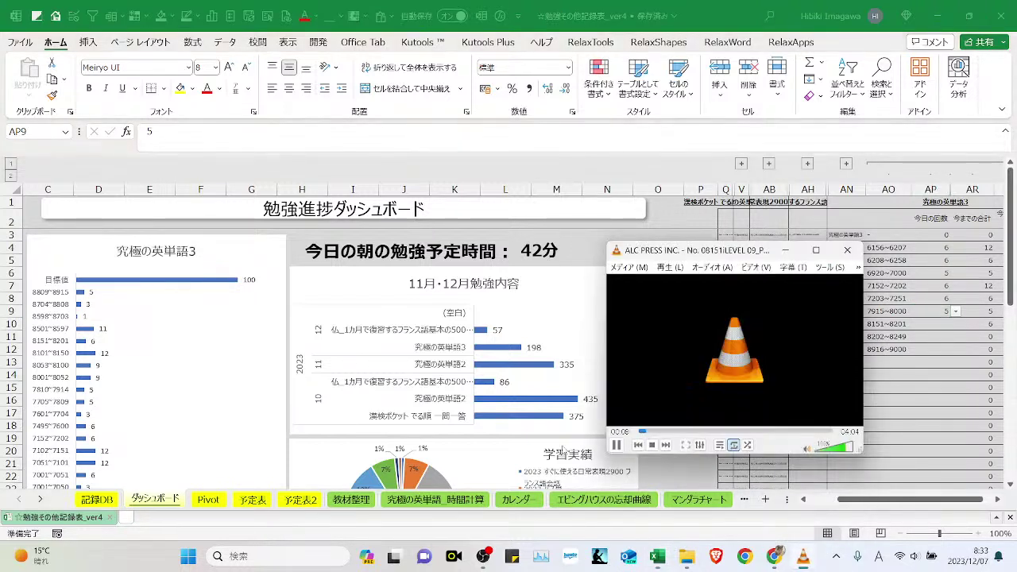
left_click(957, 389)
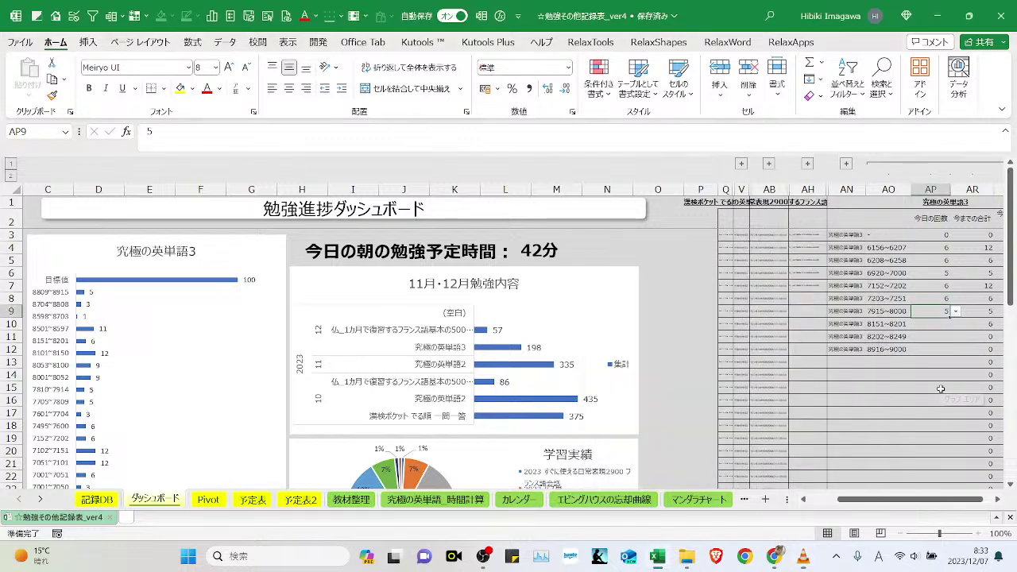
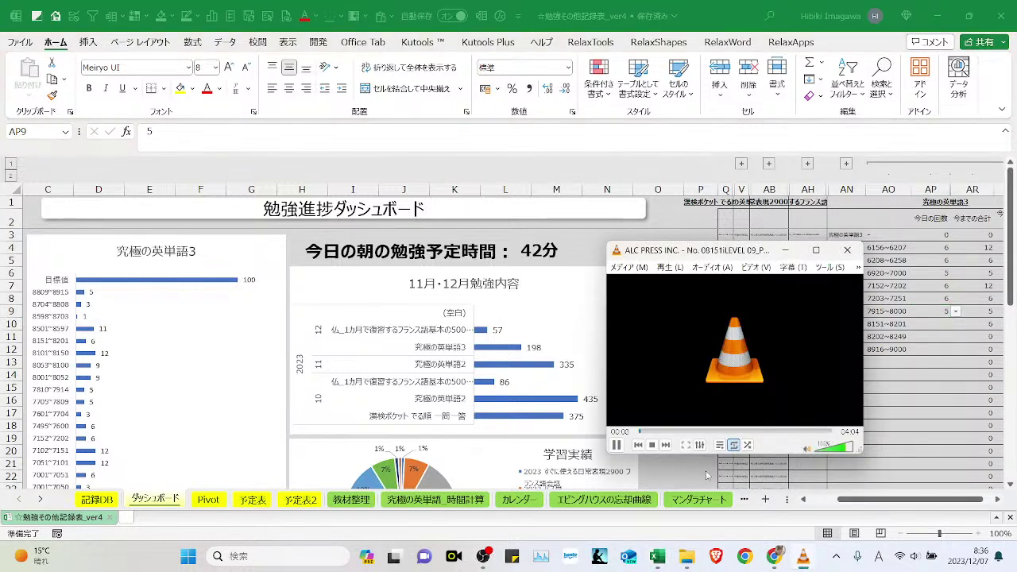
left_click(664, 437)
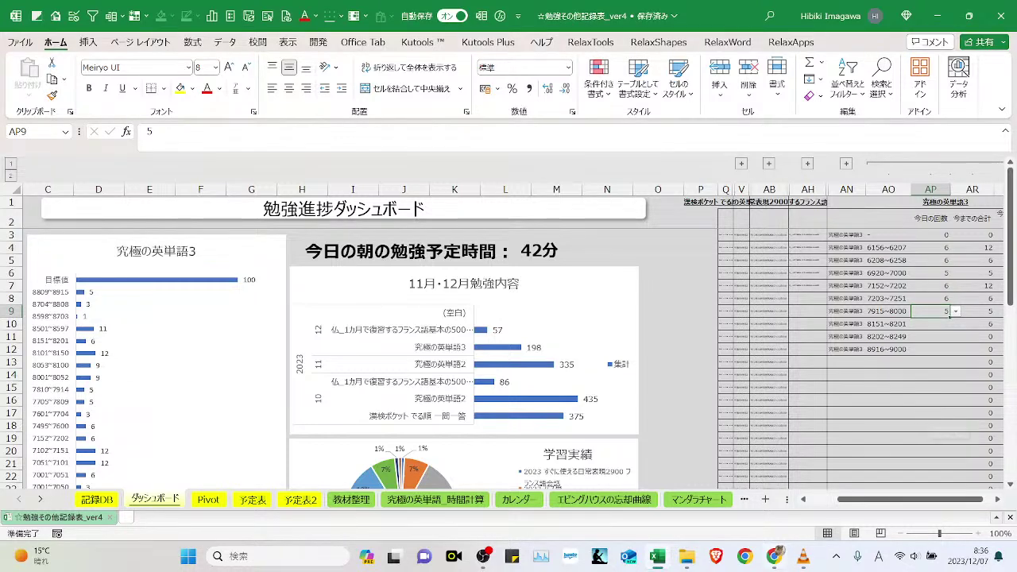
left_click(803, 556)
left_click(666, 445)
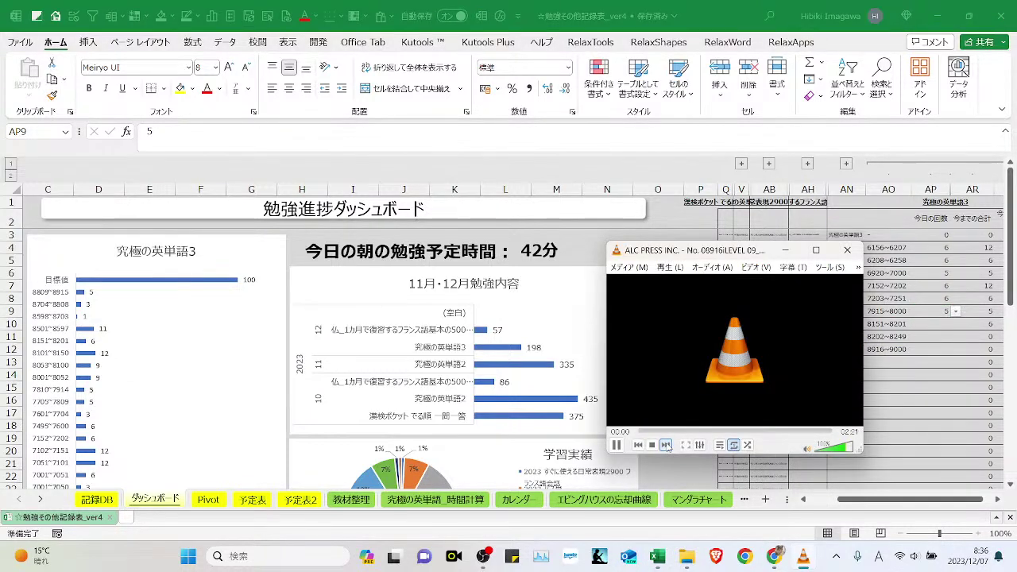
left_click(638, 445)
left_click(638, 446)
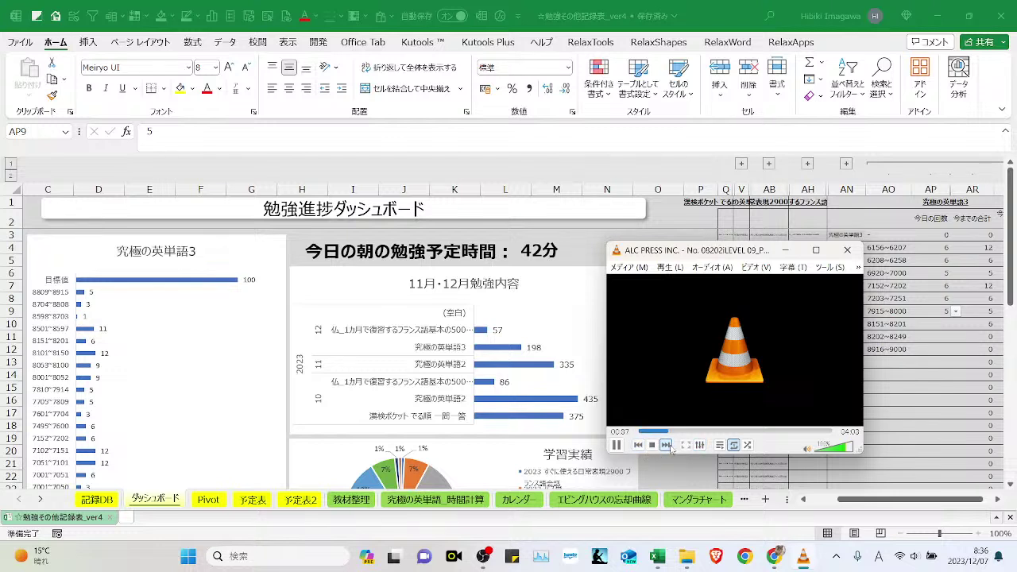
left_click(639, 431)
left_click(903, 405)
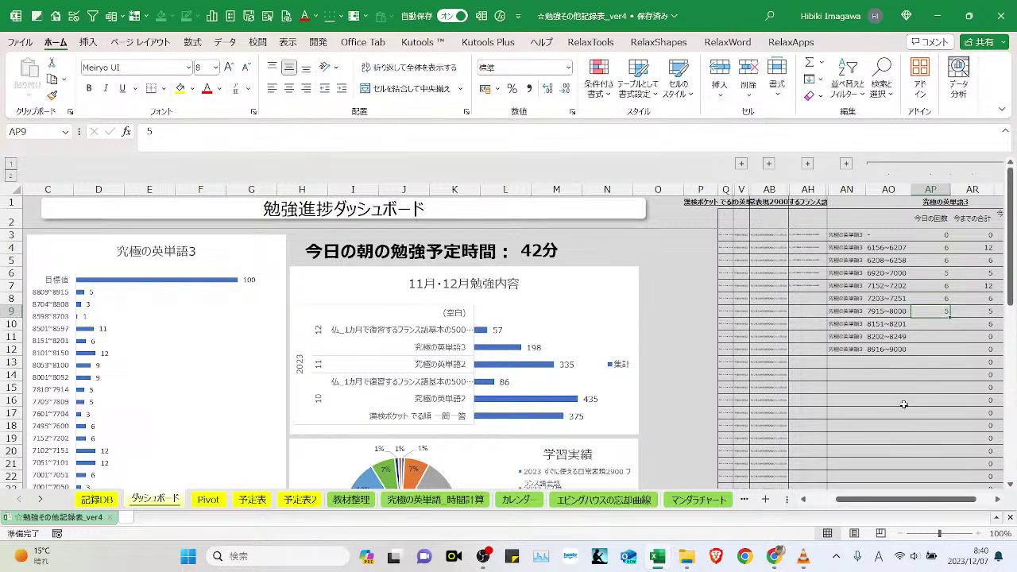
- Set 今日の回数 to 3 for the 究極の英単語3 ranges 8151~8201 (cell AP10) and 8202~8249 (cell AP11)
left_click(935, 323)
left_click(955, 325)
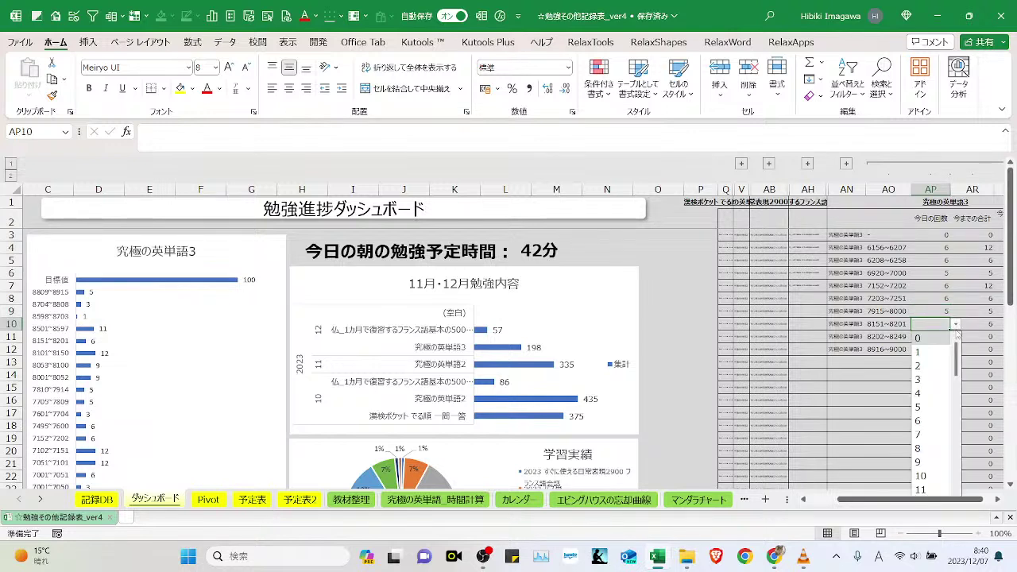
left_click(927, 380)
left_click(934, 336)
left_click(955, 337)
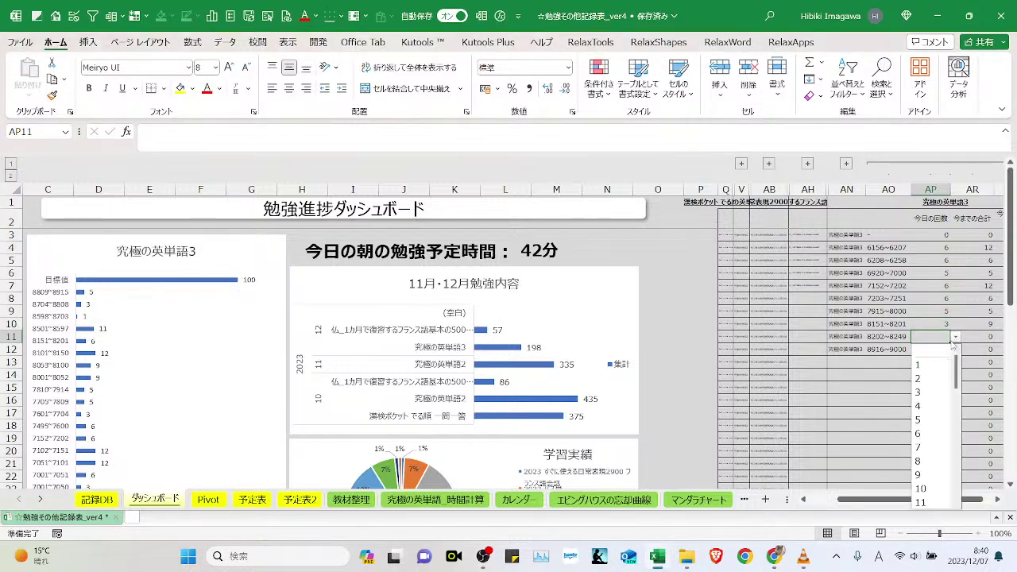
left_click(922, 392)
- Skip forward to the No. 08916 track in VLC, and pause and resume its playback
left_click(803, 556)
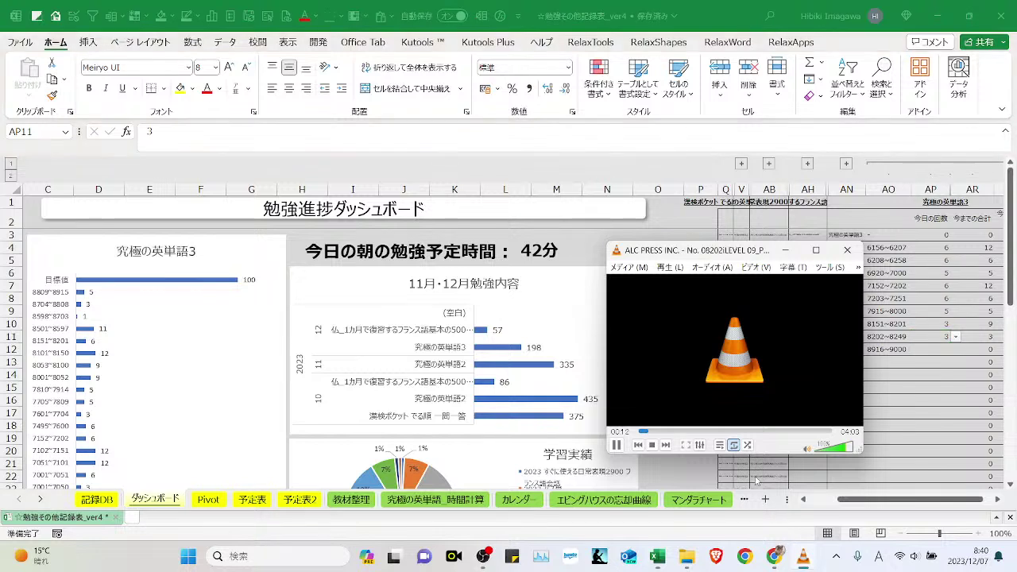
left_click(668, 447)
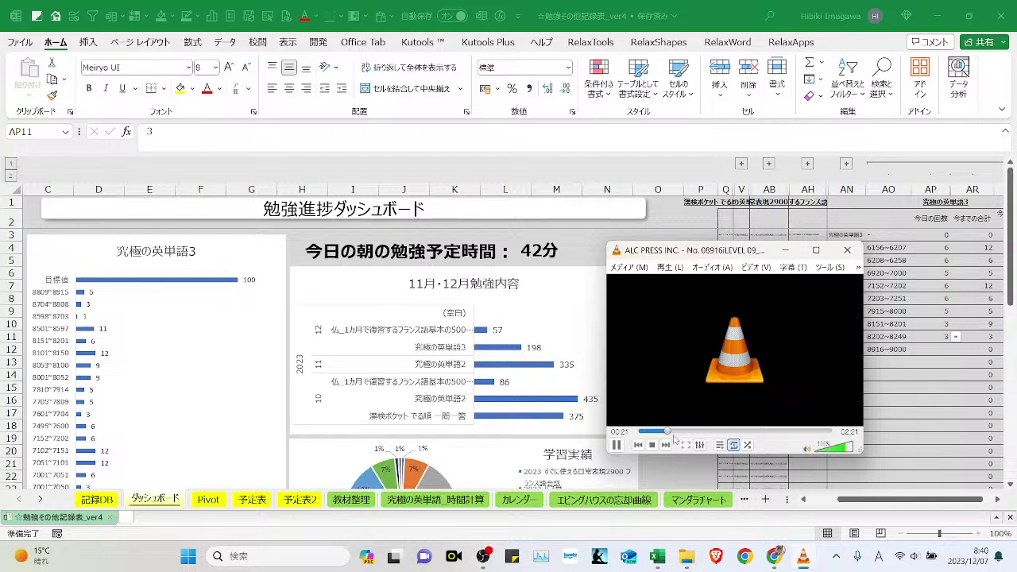
left_click(964, 376)
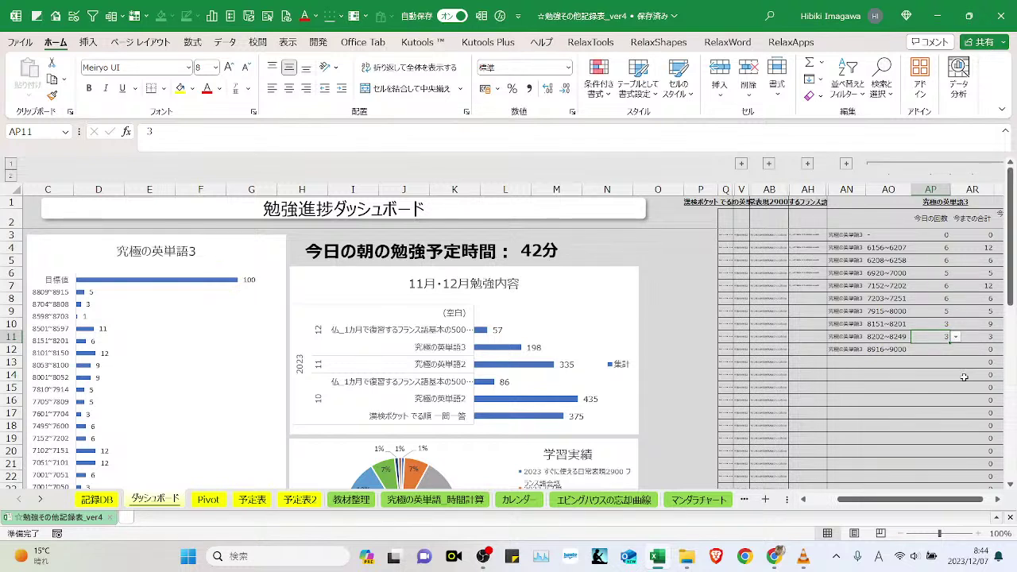
left_click(804, 554)
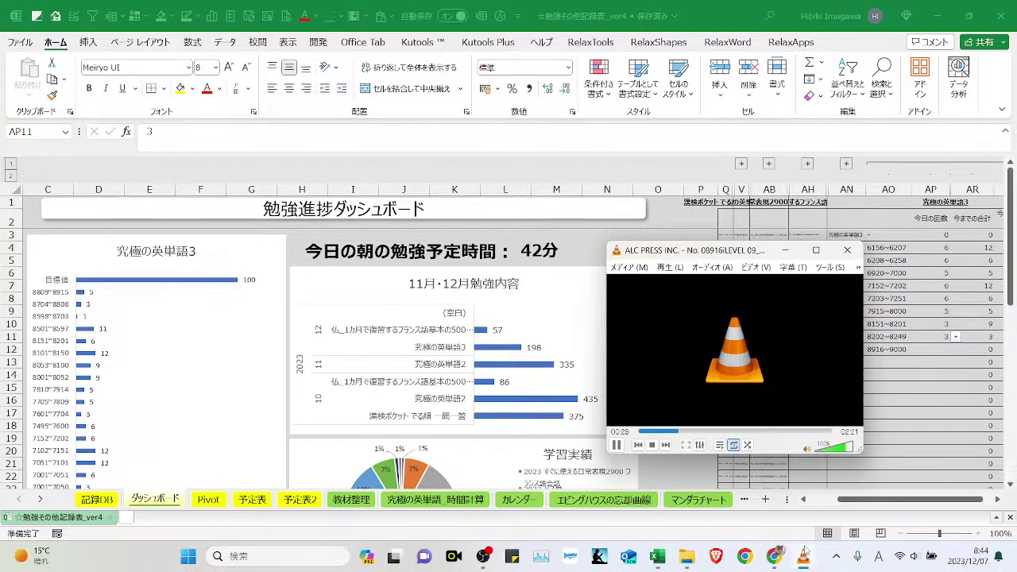
key("space")
key("space")
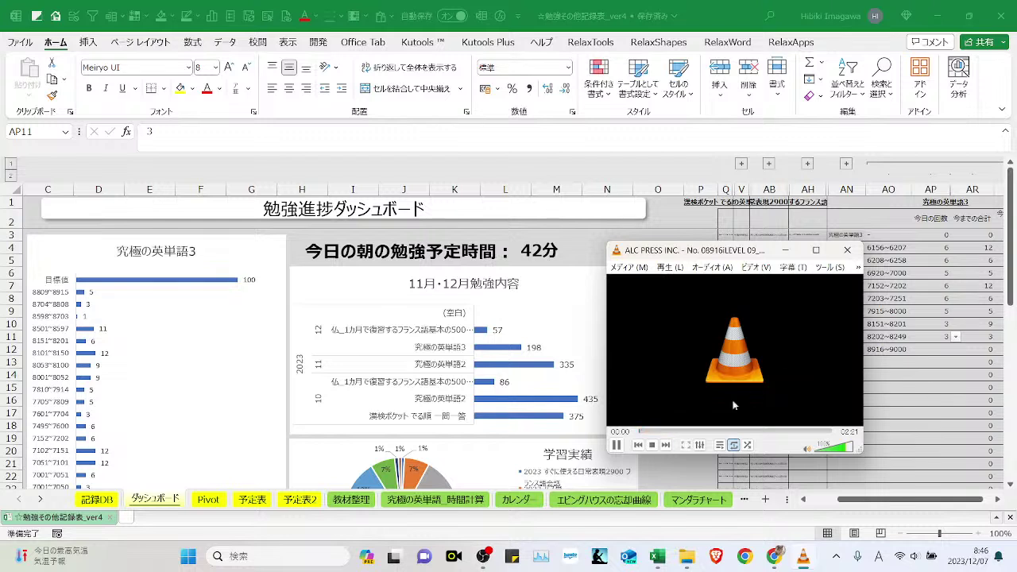
- Set 今日の回数 to 3 for the 究極の英単語3 range 8916~9000 in Excel cell AP12
left_click(946, 350)
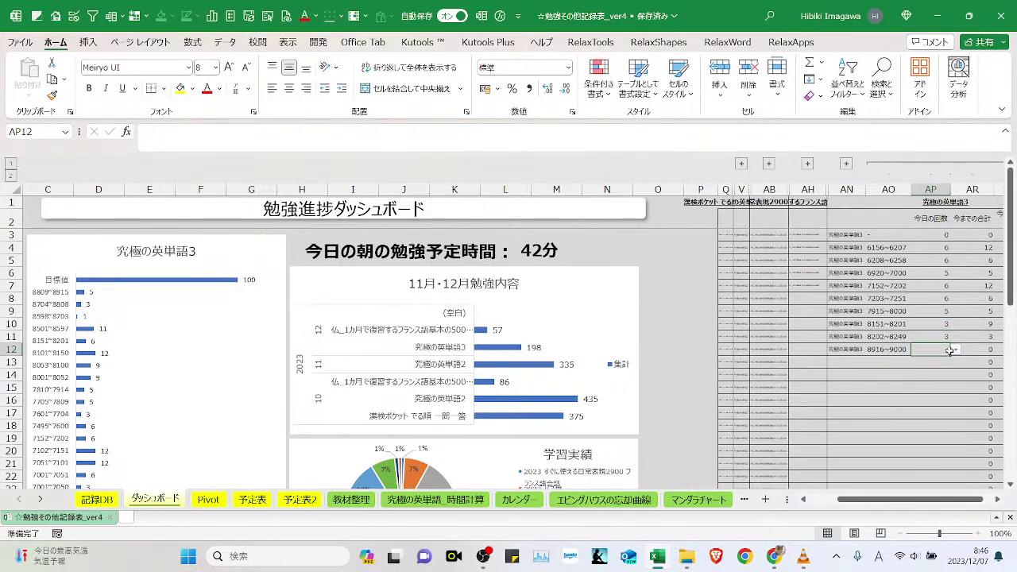
left_click(957, 349)
left_click(922, 404)
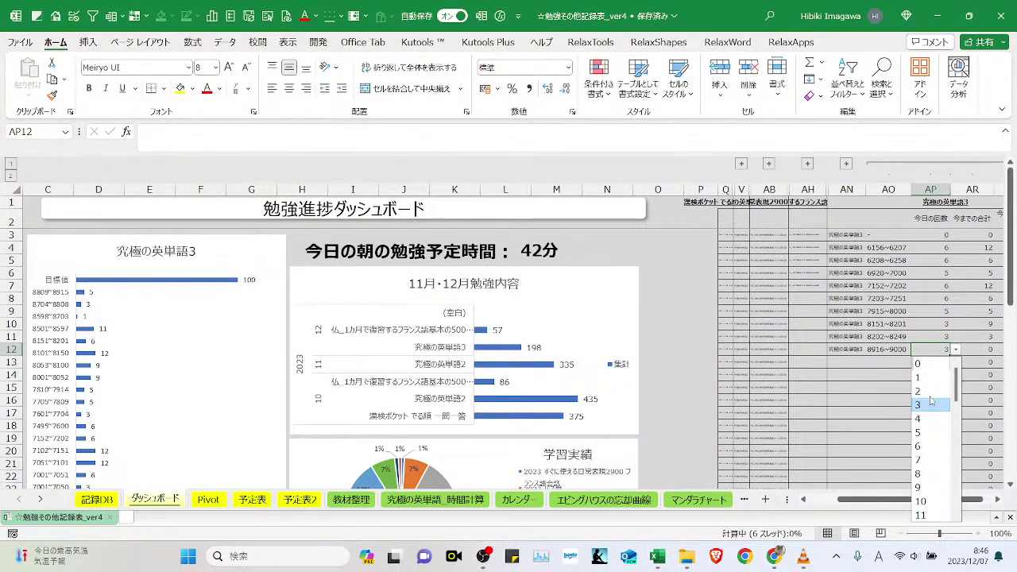
left_click(892, 337)
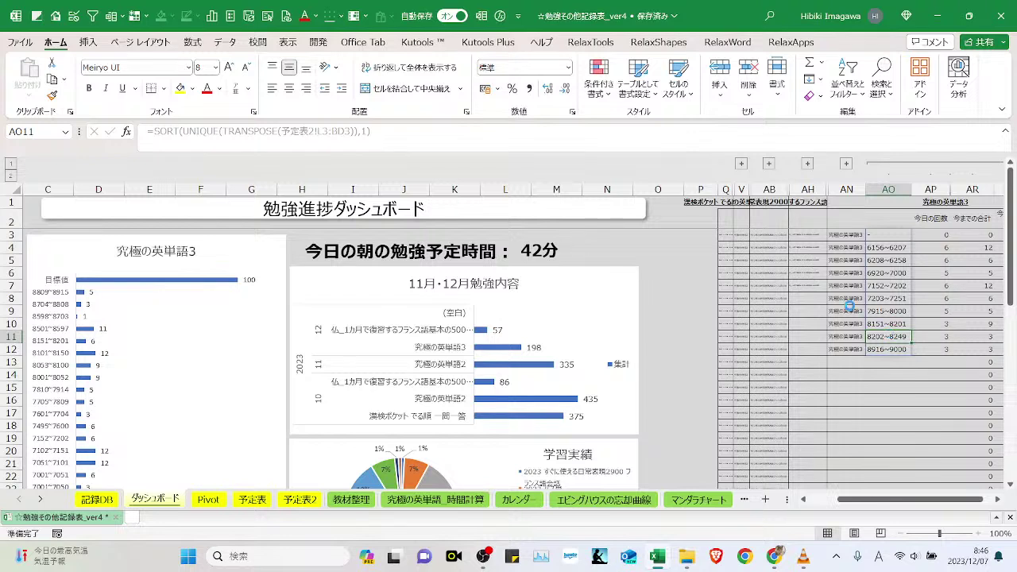
- Copy today's 究極の英単語3 records in AN4:AP12 and paste them as values into the 記録DB sheet starting at H5635
left_click_drag(848, 248, 943, 353)
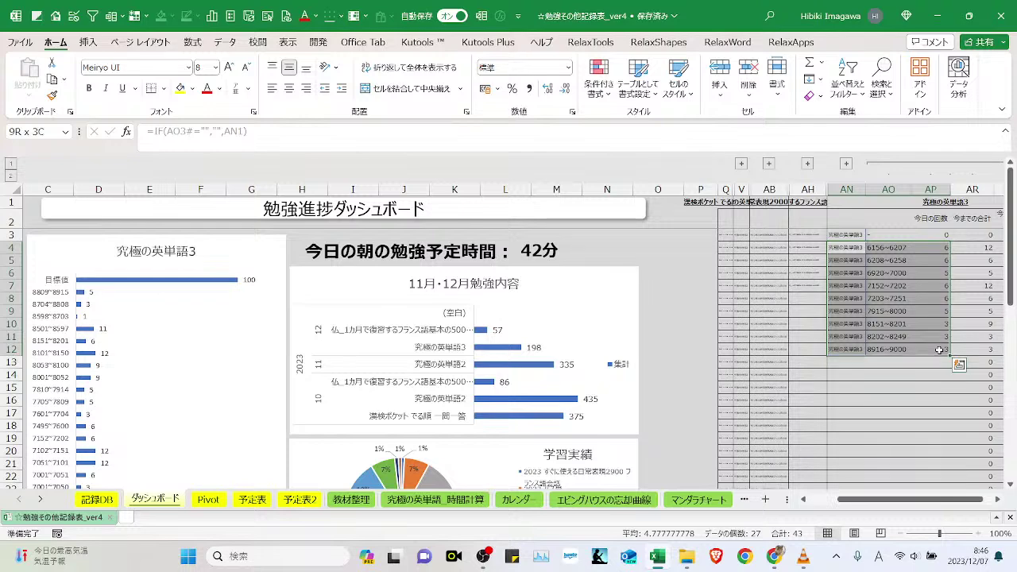
key("ctrl+c")
key("ctrl+Page_Up")
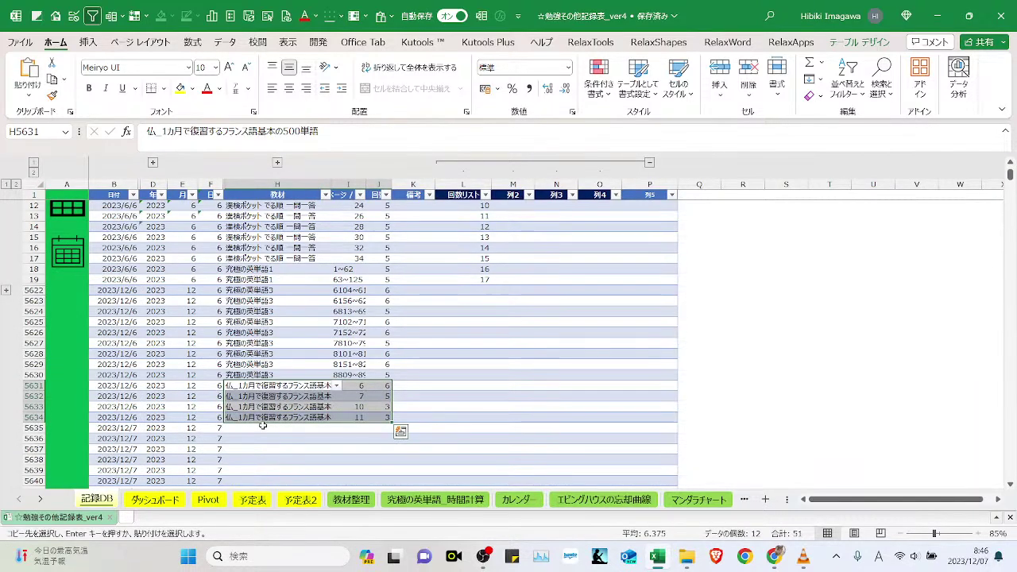
left_click(262, 426)
right_click(262, 427)
left_click(271, 87)
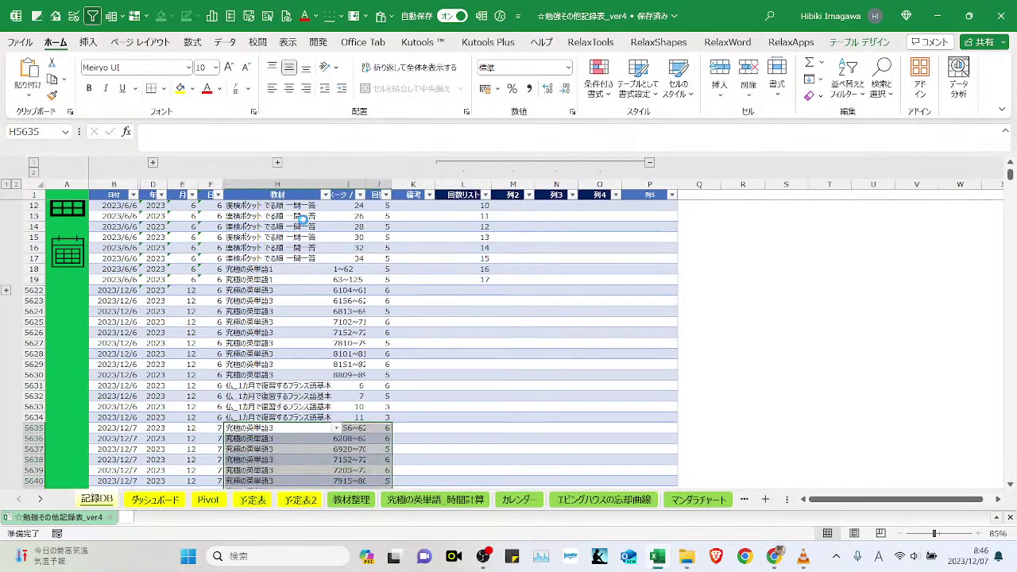
- Replace the year, month and day formulas in D5635:F5643 of 記録DB with fixed values
left_click_drag(163, 269, 213, 354)
key("ctrl+c")
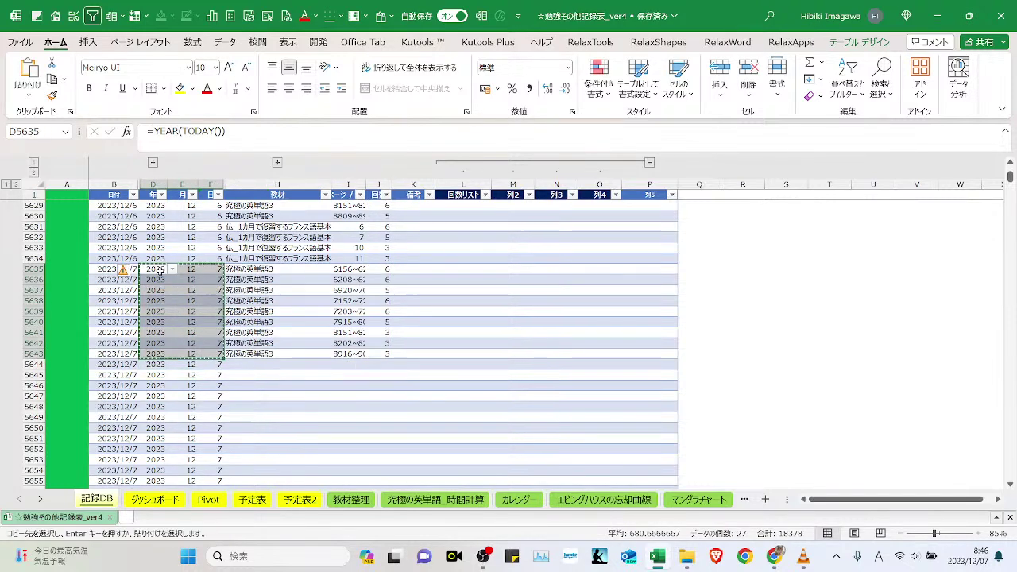
right_click(181, 271)
left_click(208, 89)
left_click(304, 363)
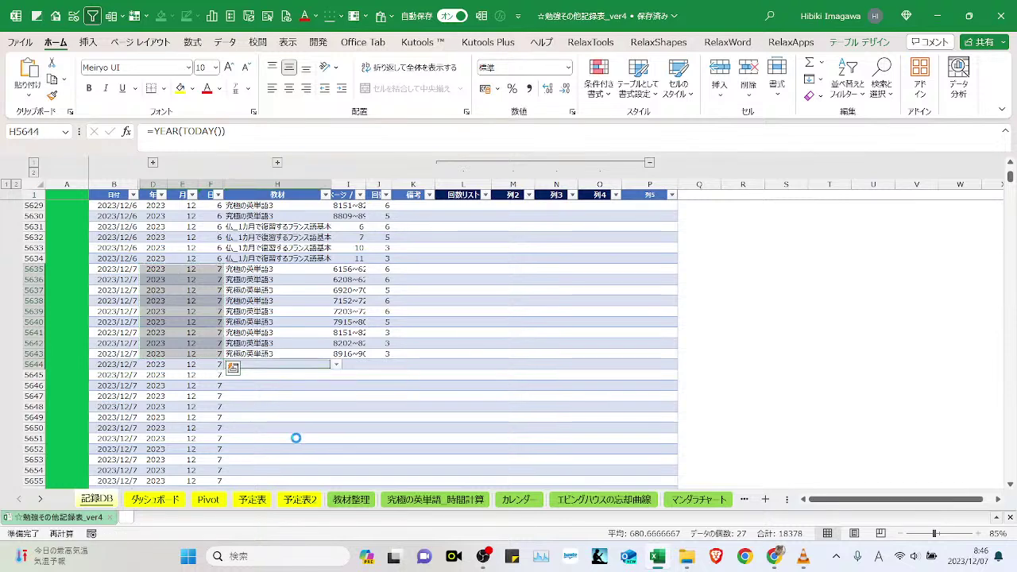
- Look over the 予定表2 schedule and the ダッシュボード sheet, and return to the 記録DB sheet
left_click(181, 500)
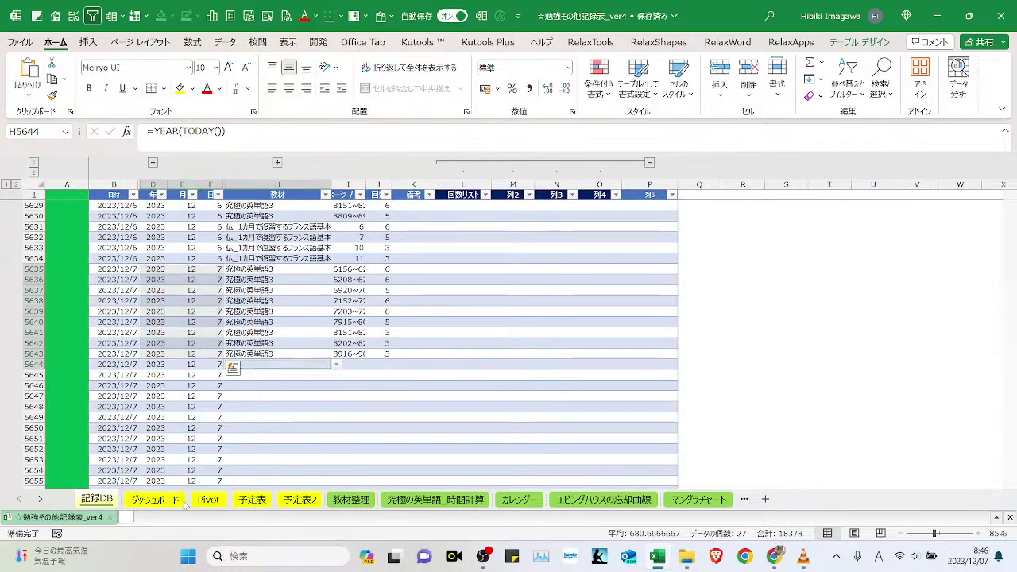
left_click(301, 499)
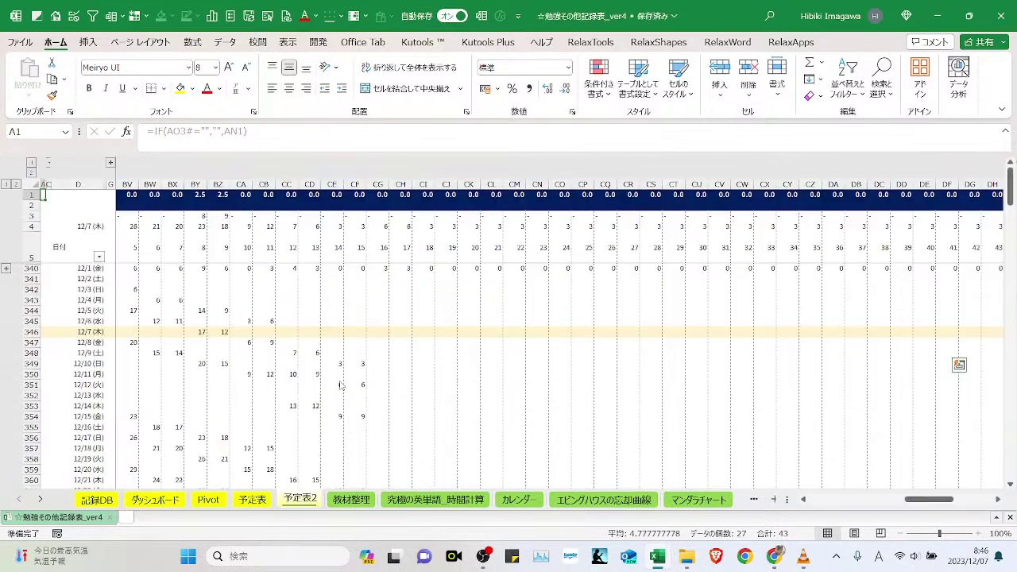
left_click(175, 502)
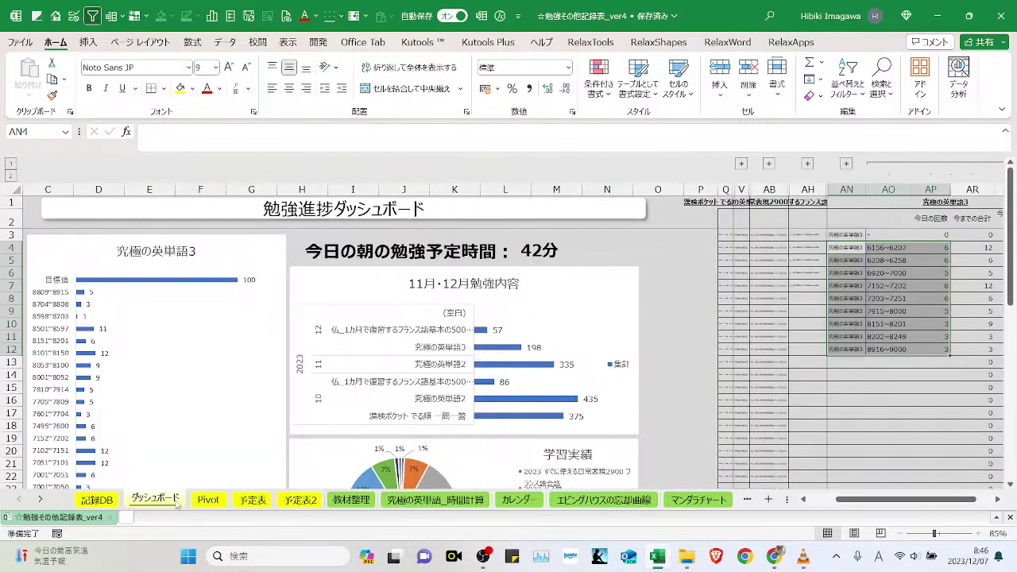
key("ctrl+Page_Up")
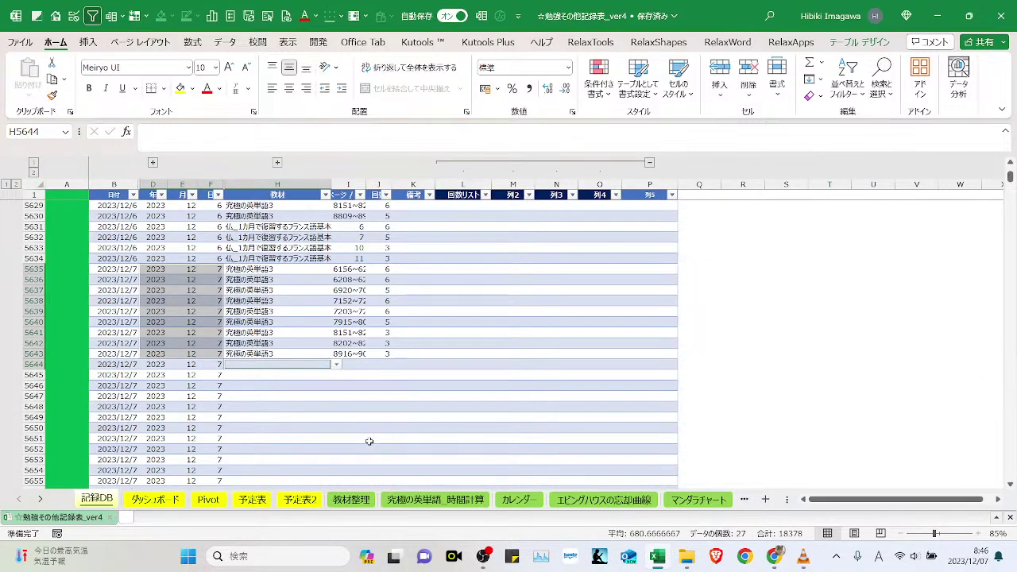
- Select Q1 on 記録DB as the destination, and copy the entire 教材 pivot table starting at D4 on the Pivot sheet
left_click(719, 194)
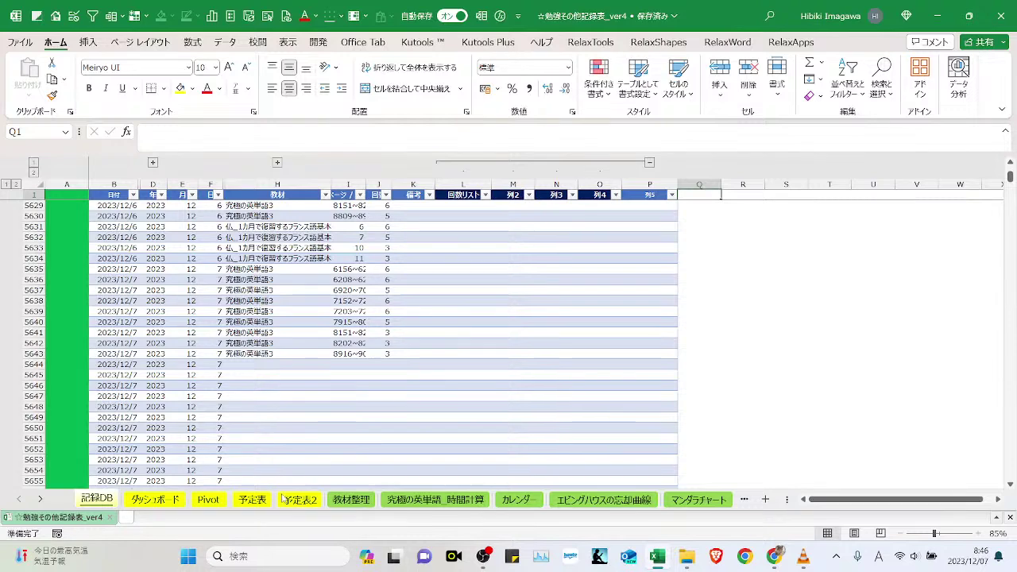
left_click(340, 500)
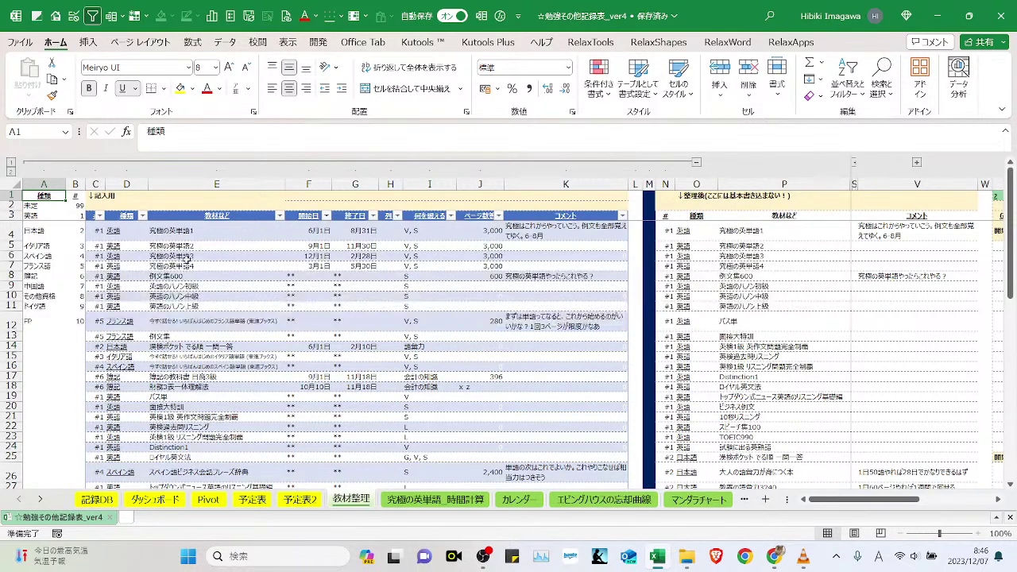
left_click(208, 499)
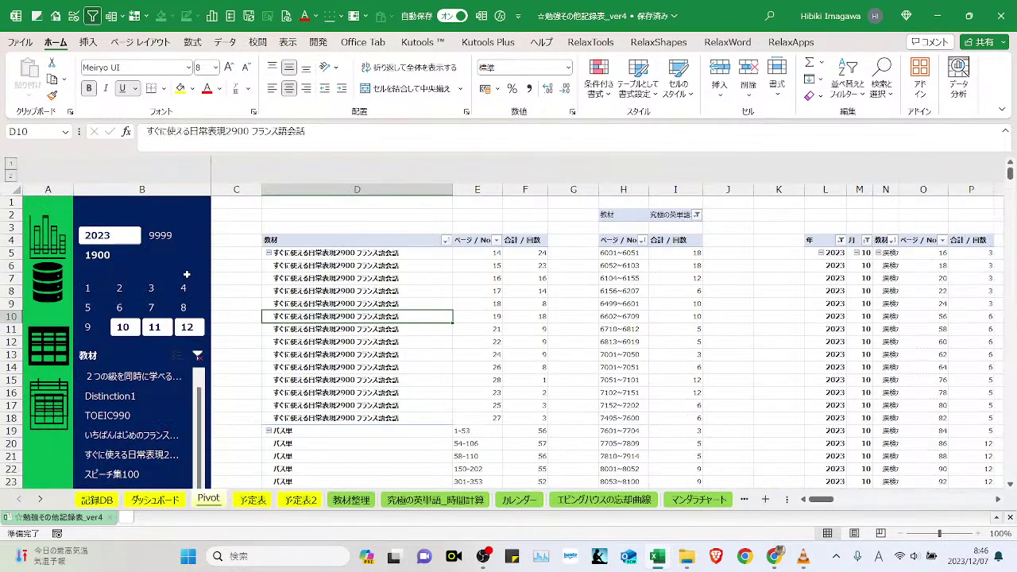
left_click(343, 240)
scroll(483, 371, "down", 20)
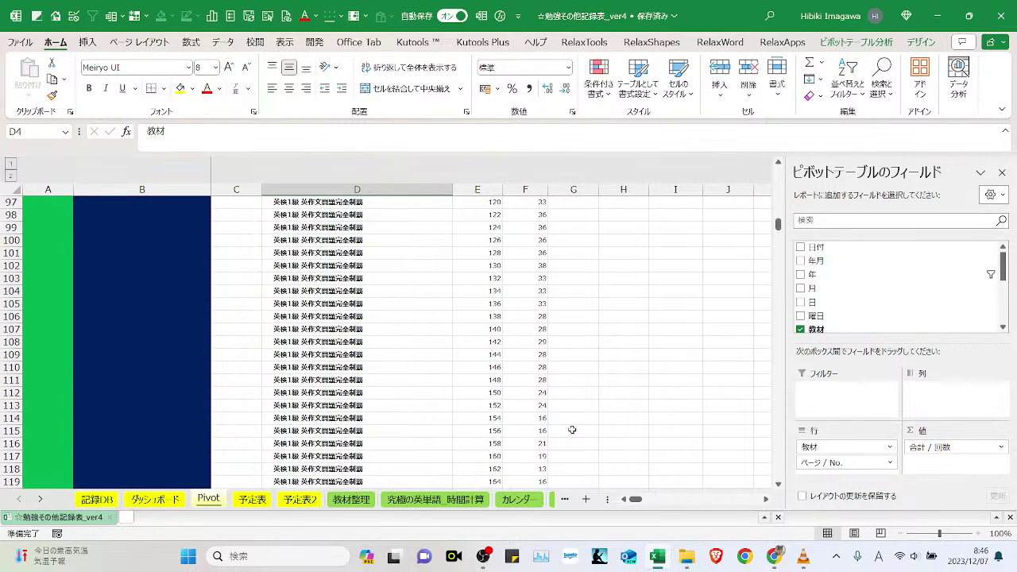
key("ctrl+a")
scroll(530, 437, "down", 20)
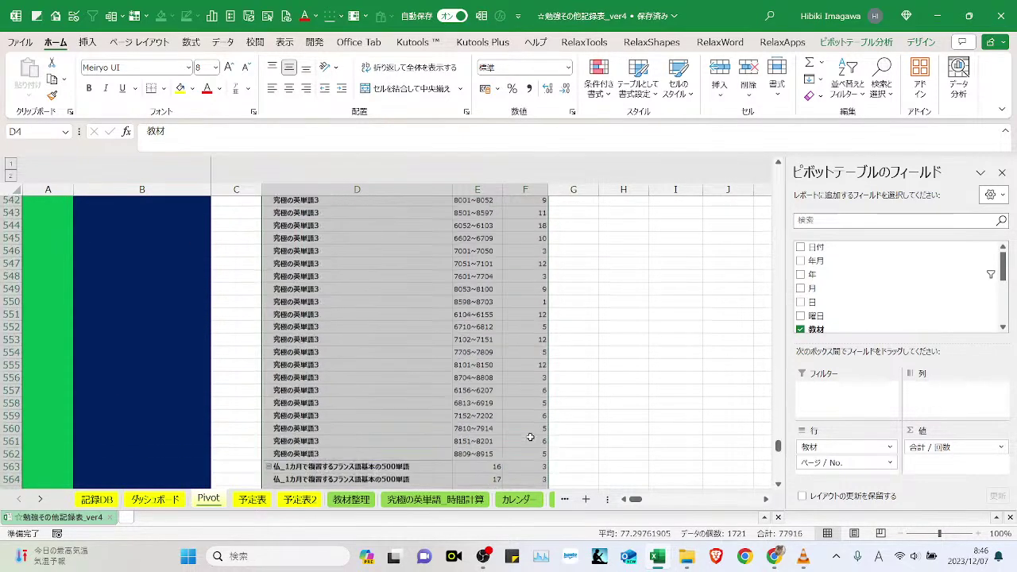
key("ctrl+c")
scroll(530, 437, "down", 2)
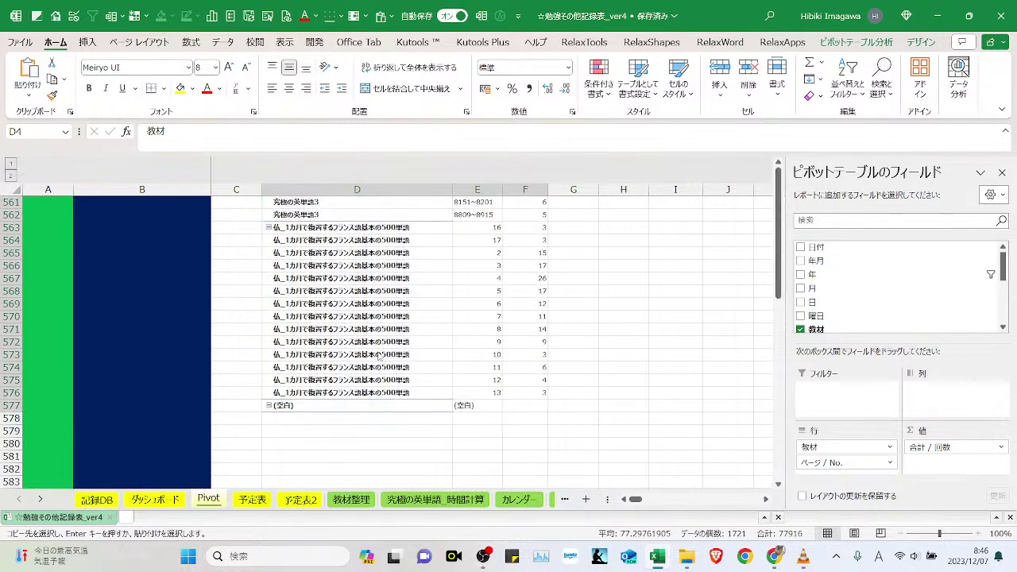
- Try pasting the copied pivot table at Q1 of the 記録DB sheet, and delete the pasted cells
left_click(96, 499)
key("ctrl+v")
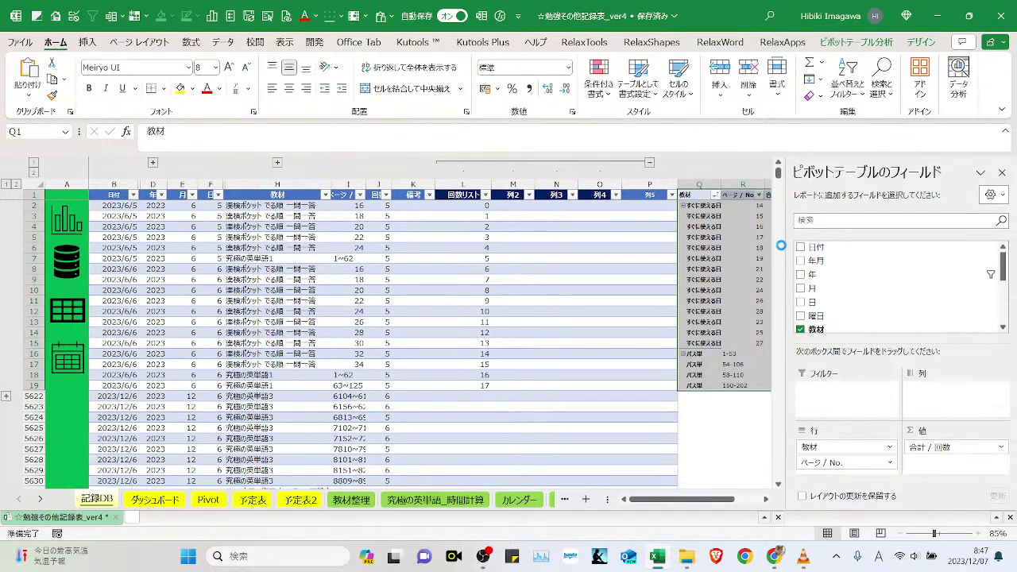
key("Delete")
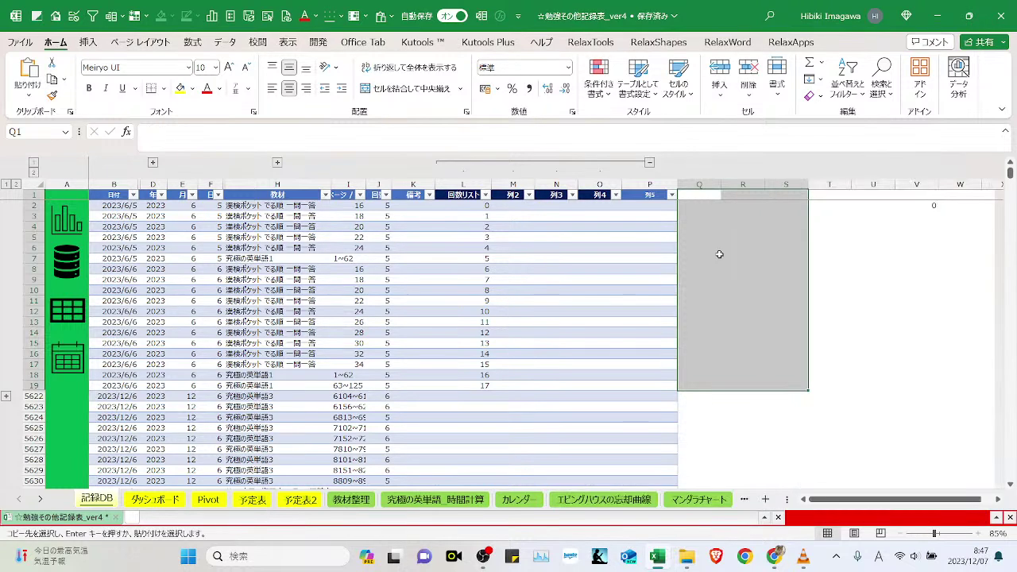
left_click(794, 236)
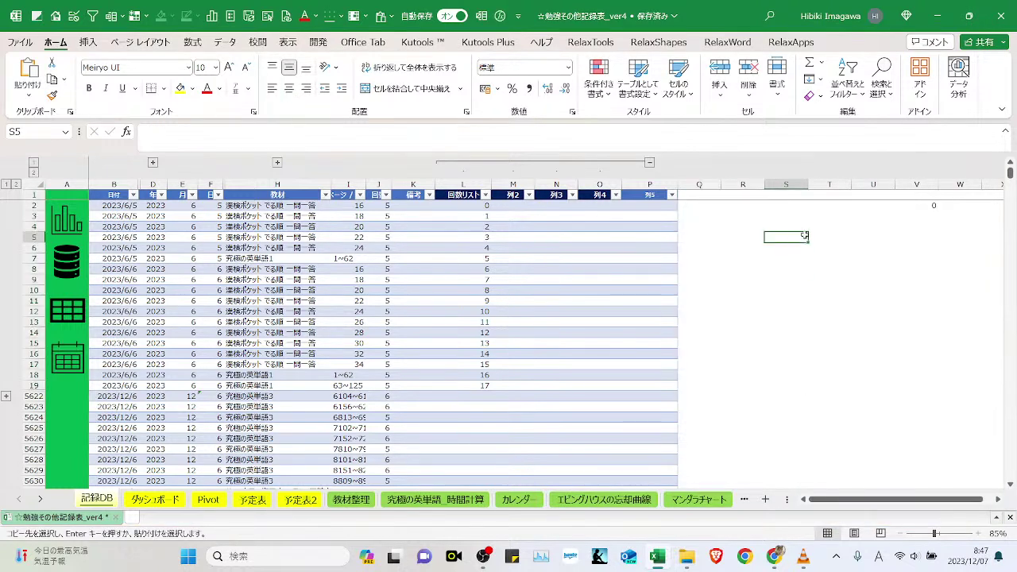
- Paste the copied pivot table at C53 of the ダッシュボード sheet, below the 全期間 chart
left_click(813, 196)
left_click(915, 206)
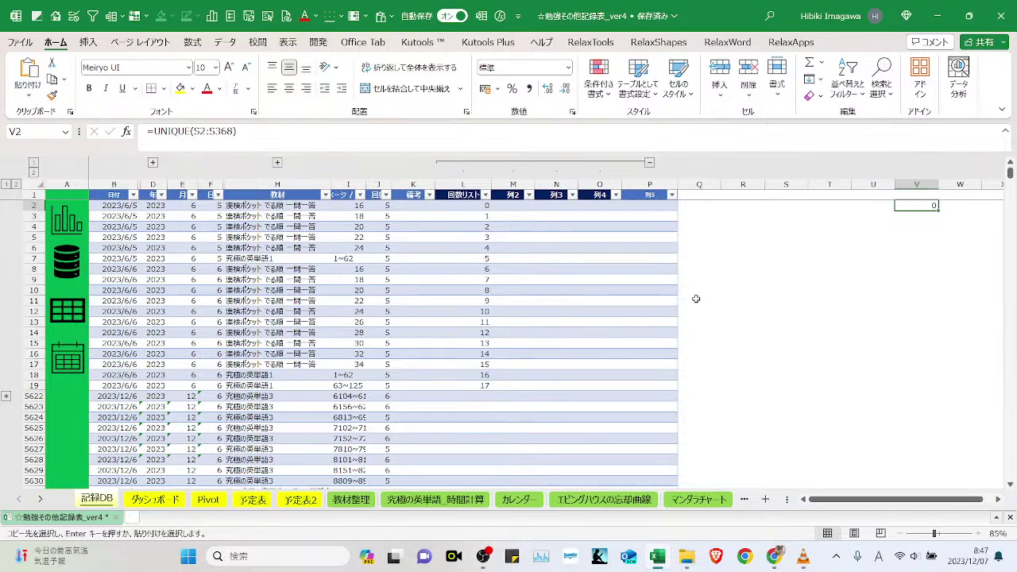
key("ctrl+Page_Down")
left_click_drag(846, 502, 688, 500)
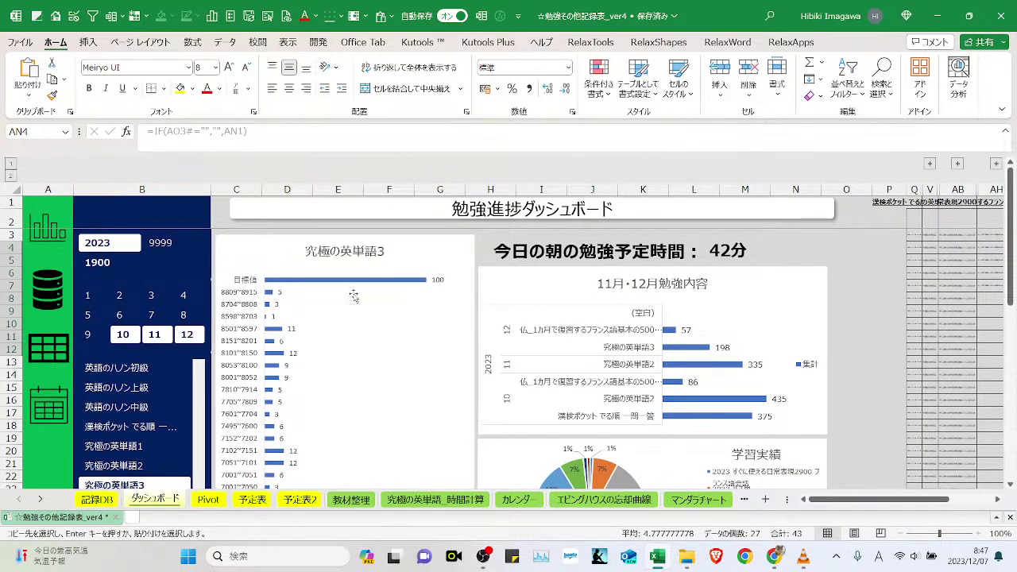
scroll(444, 284, "down", 14)
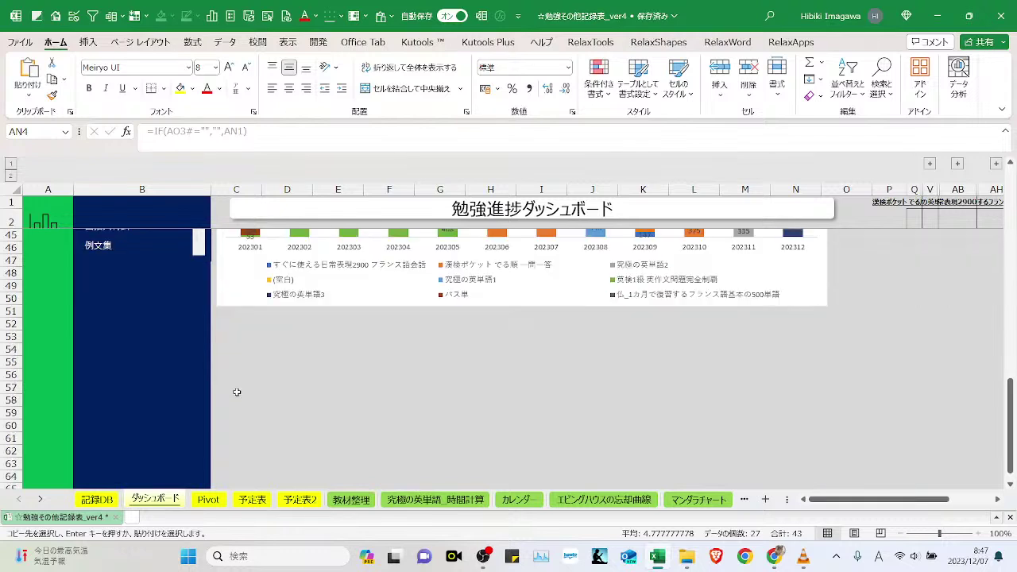
left_click(222, 334)
key("Return")
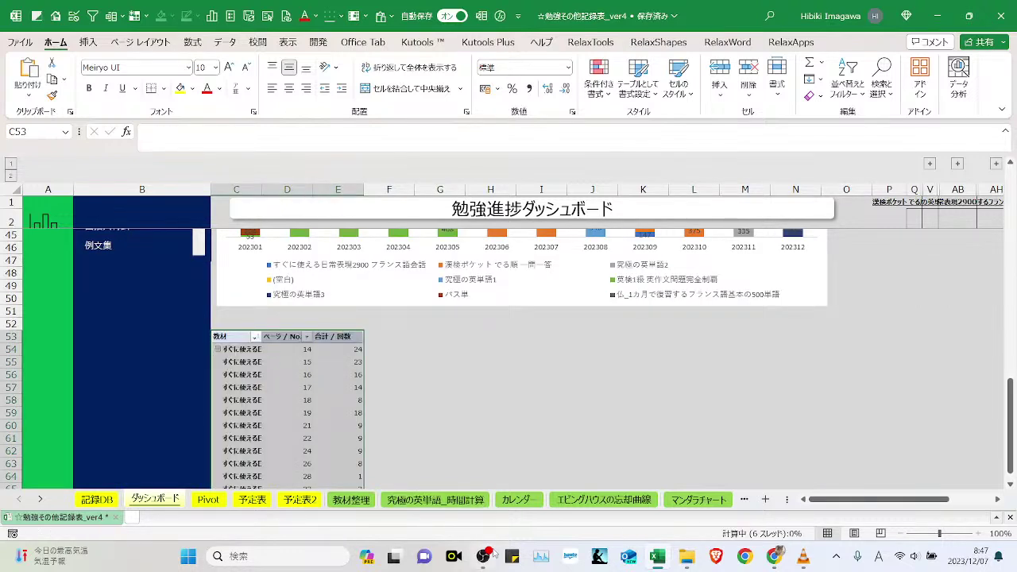
- Remove 合計 / 回数, ページ / No. and 教材 from the pivot table at C53, and add 年 as its only row field
mouse_move(483, 556)
left_click(242, 362)
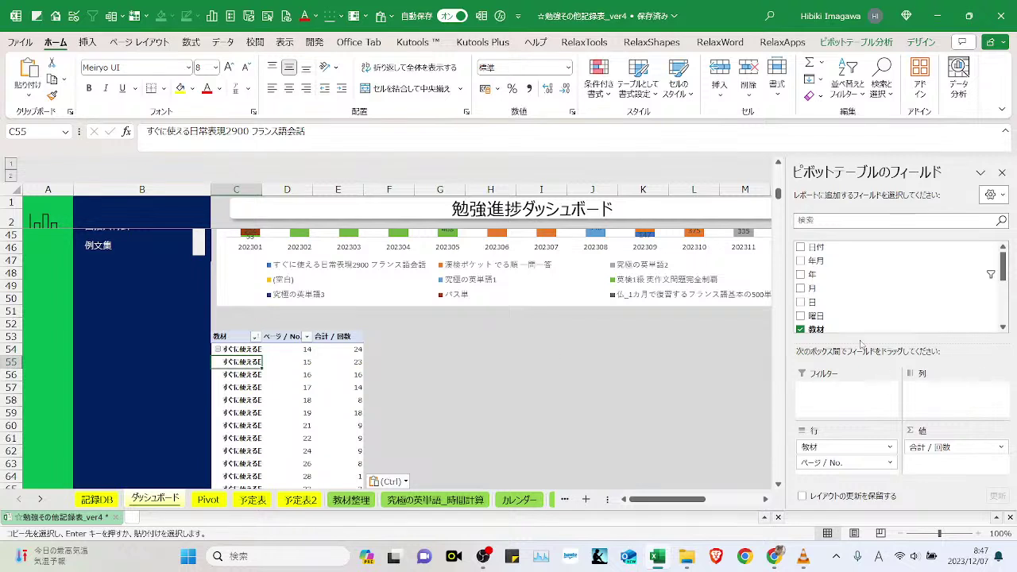
scroll(898, 302, "down", 5)
left_click_drag(967, 454, 917, 311)
left_click_drag(928, 459, 866, 298)
left_click_drag(824, 476, 260, 332)
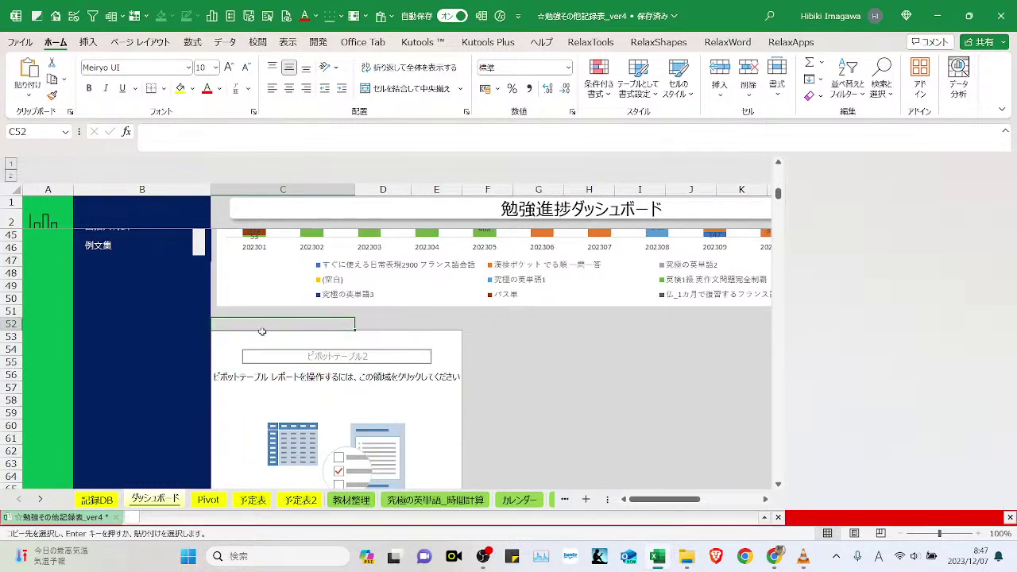
scroll(832, 290, "up", 10)
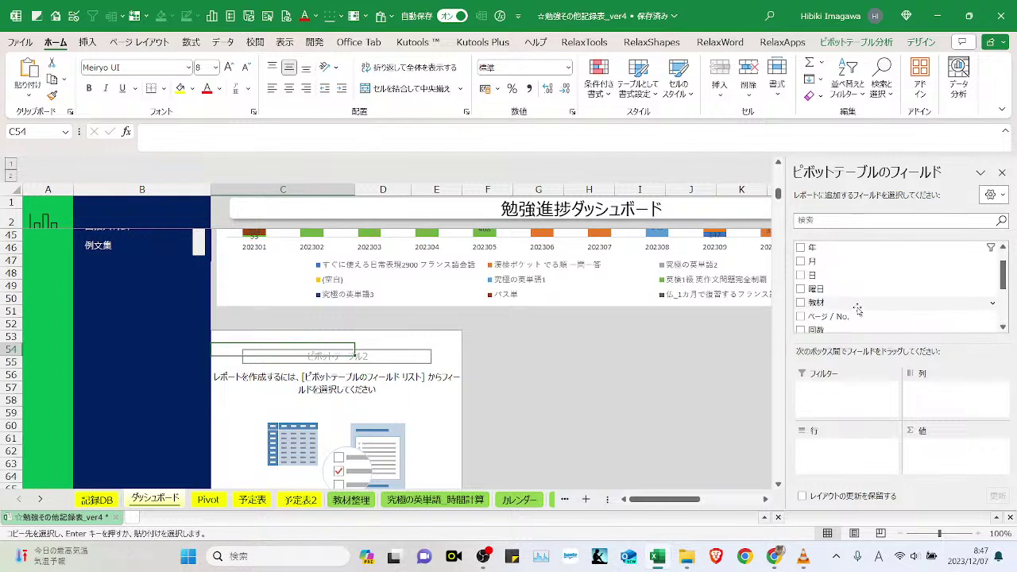
left_click_drag(810, 276, 830, 465)
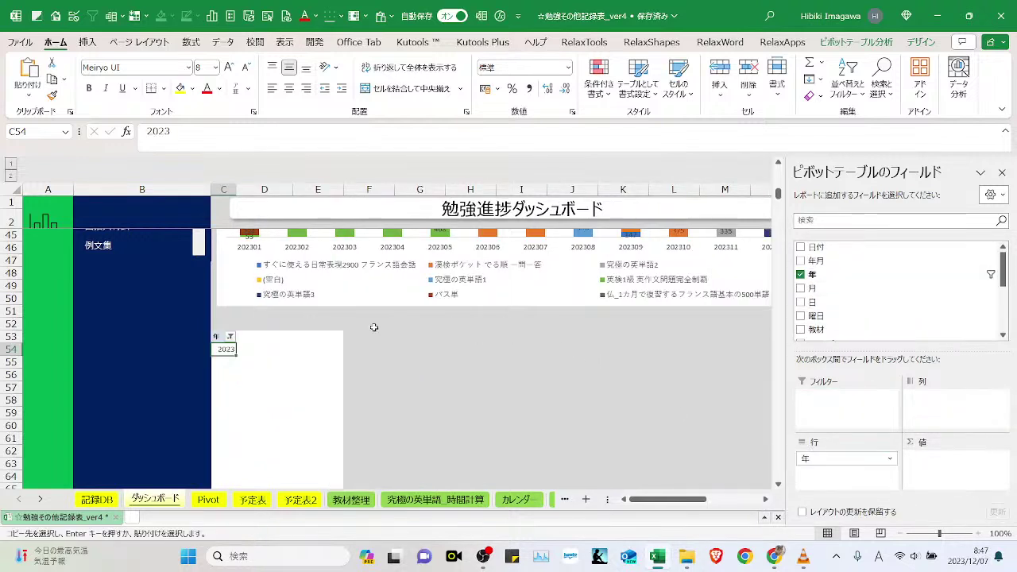
- Overwrite the leftover white cells below the 年 pivot table in columns C to E with copied blank grey cells
left_click(268, 325)
key("ctrl+c")
scroll(258, 336, "down", 20)
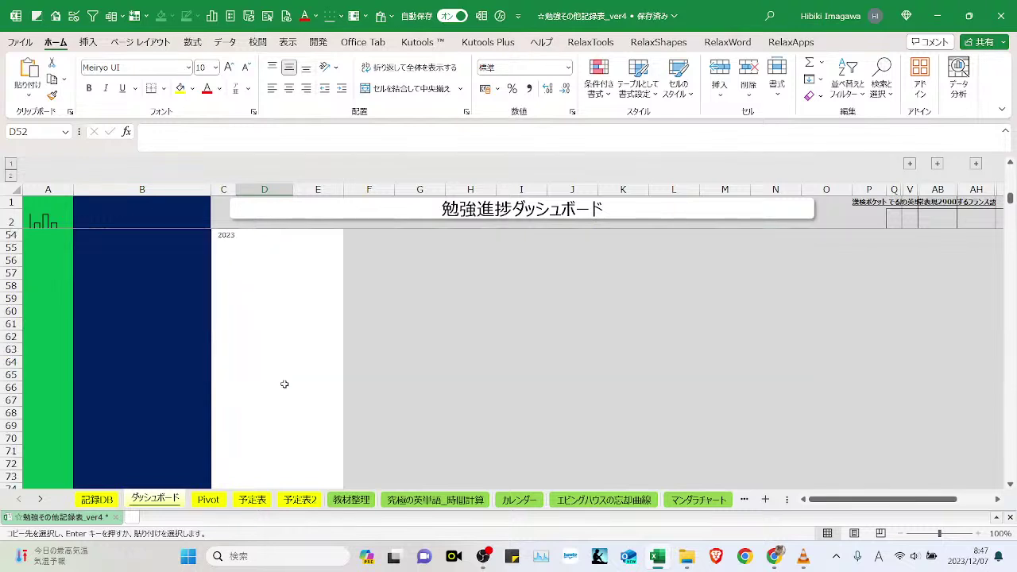
scroll(292, 396, "down", 19)
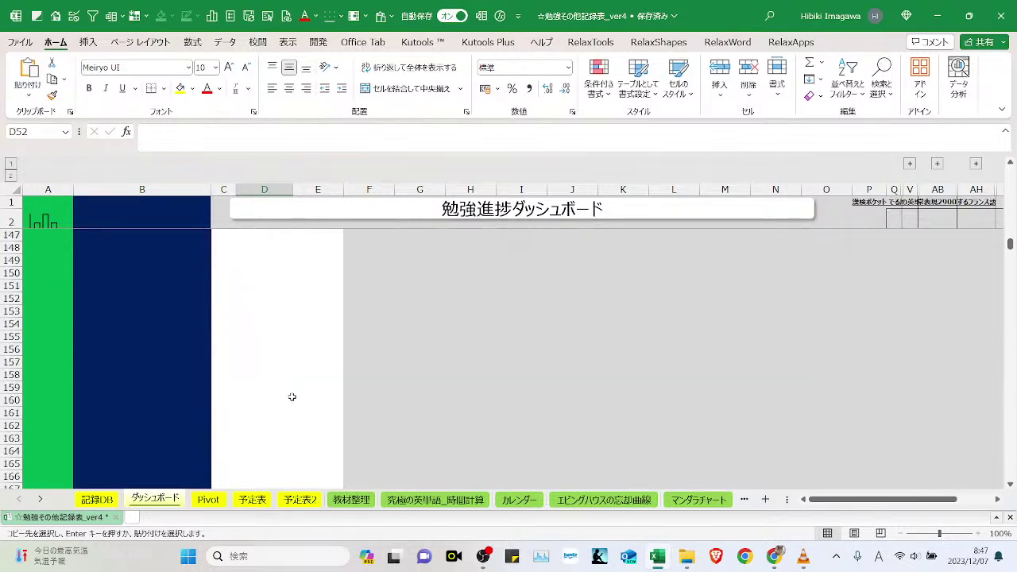
left_click_drag(1009, 256, 1009, 475)
scroll(288, 384, "down", 1)
left_click(336, 368, "shift")
key("ctrl+v")
left_click(224, 382)
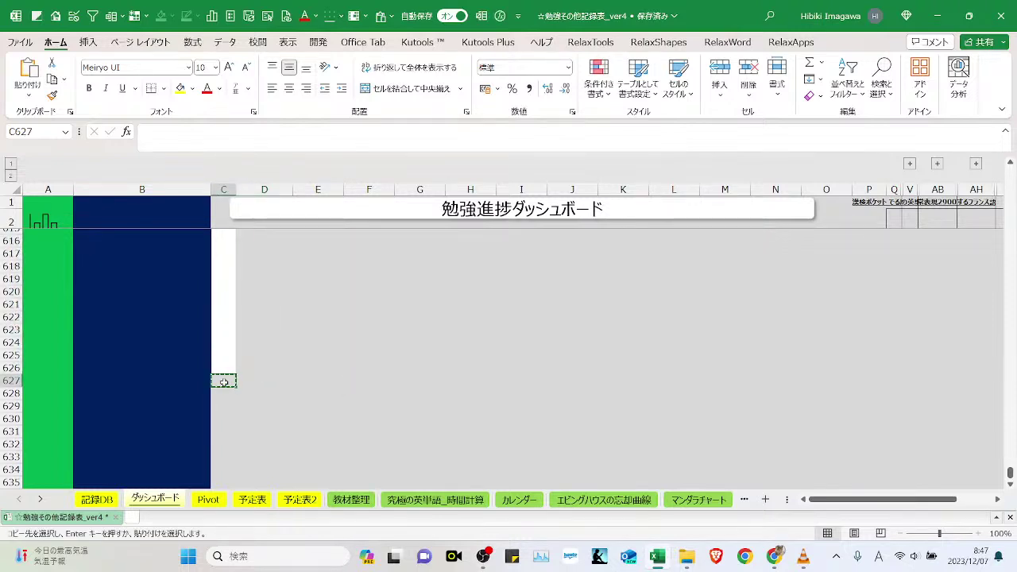
key("ctrl+shift+Up")
key("ctrl+v")
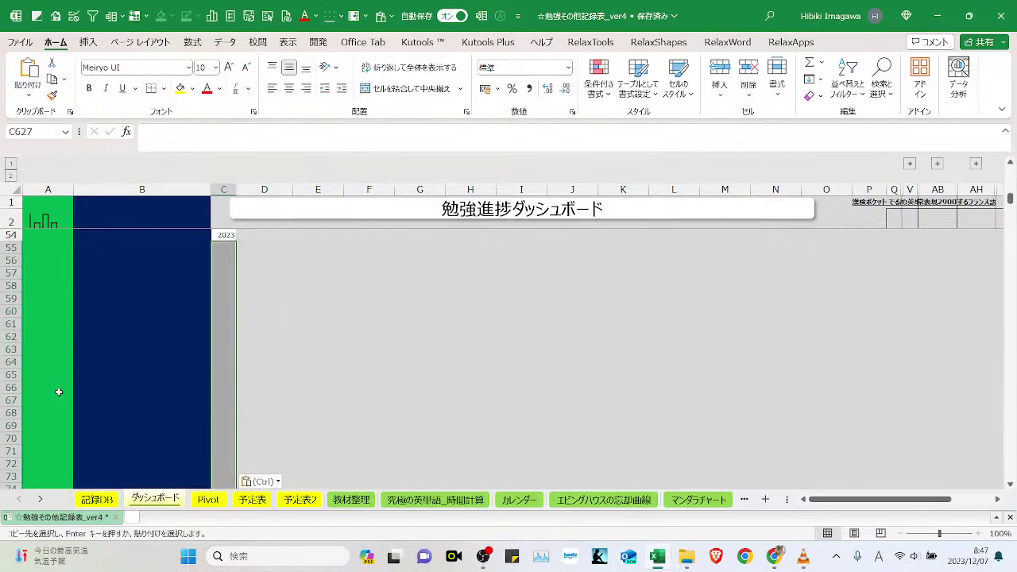
- Delete the surplus rows from row 60 down to the end of the old pivot area on the ダッシュボード sheet
left_click(87, 304)
left_click_drag(1003, 193, 1011, 507)
scroll(116, 264, "down", 1)
left_click(11, 269)
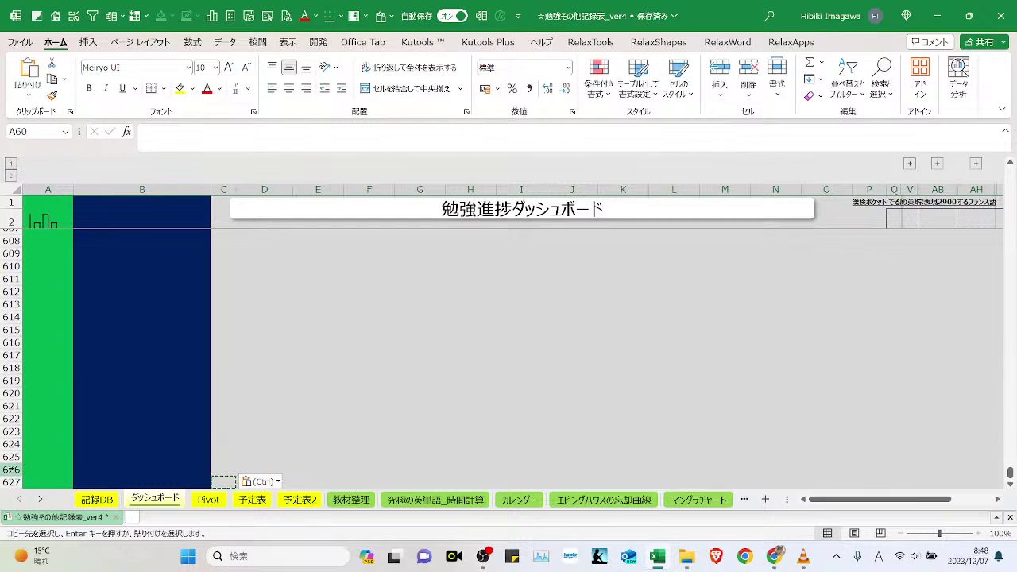
left_click_drag(881, 501, 922, 507)
scroll(752, 307, "up", 7)
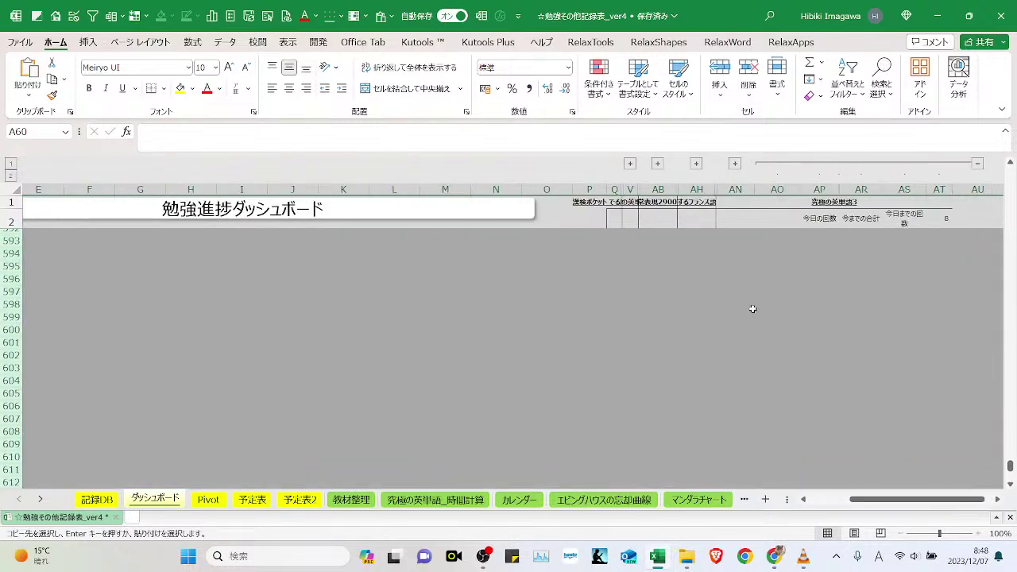
left_click_drag(1012, 465, 1011, 193)
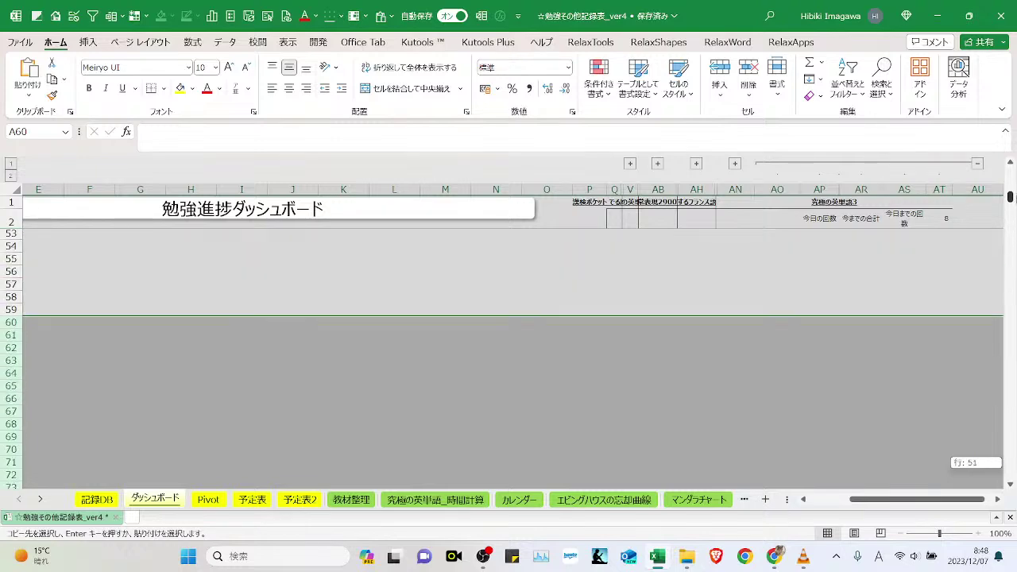
right_click(11, 457)
left_click(79, 334)
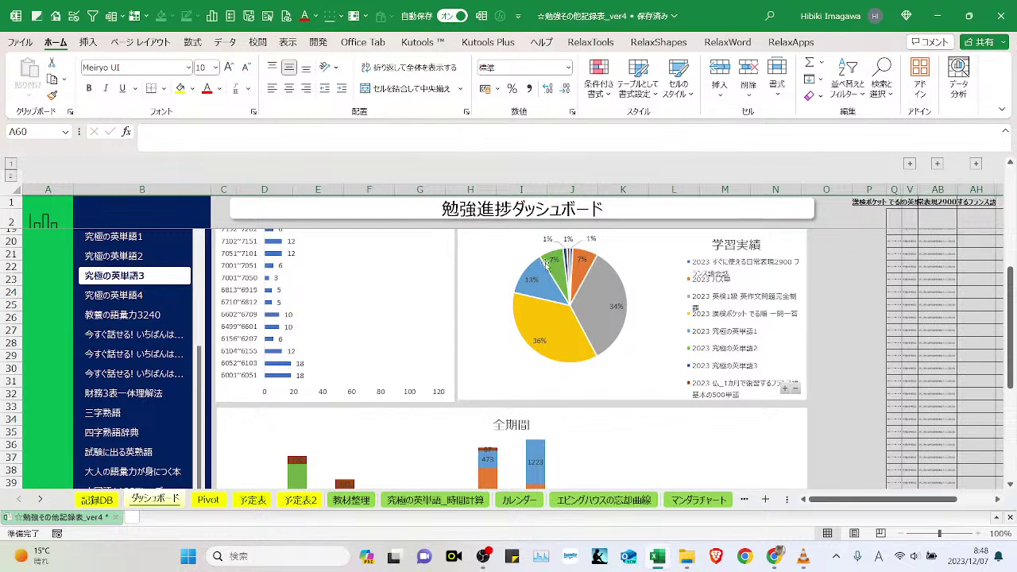
- Move the 年 pivot table from C53:C54 to C1 of the ダッシュボード sheet
scroll(547, 90, "down", 8)
scroll(454, 284, "down", 14)
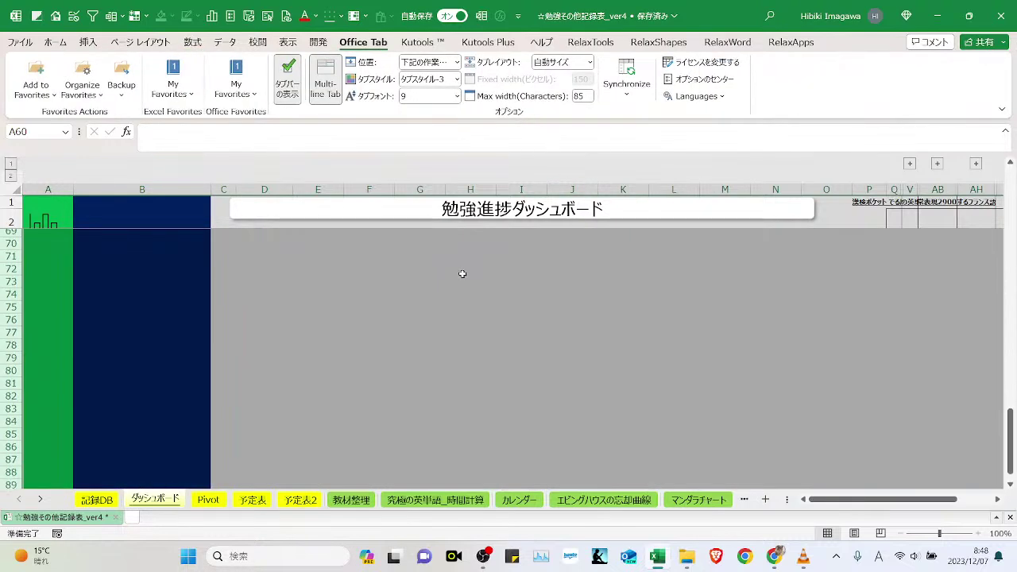
scroll(453, 285, "up", 4)
left_click_drag(231, 293, 226, 278)
key("ctrl+c")
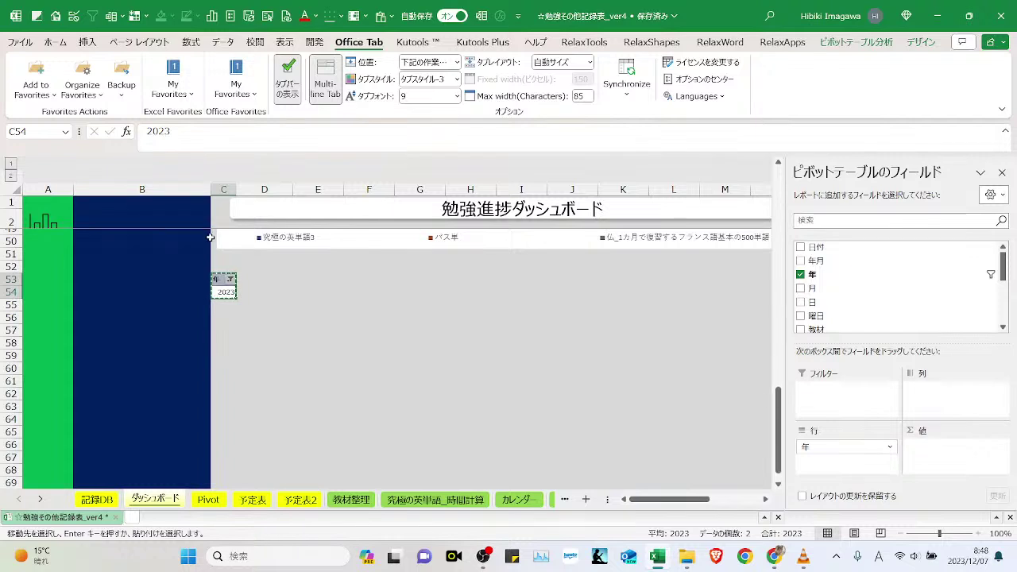
left_click(224, 210)
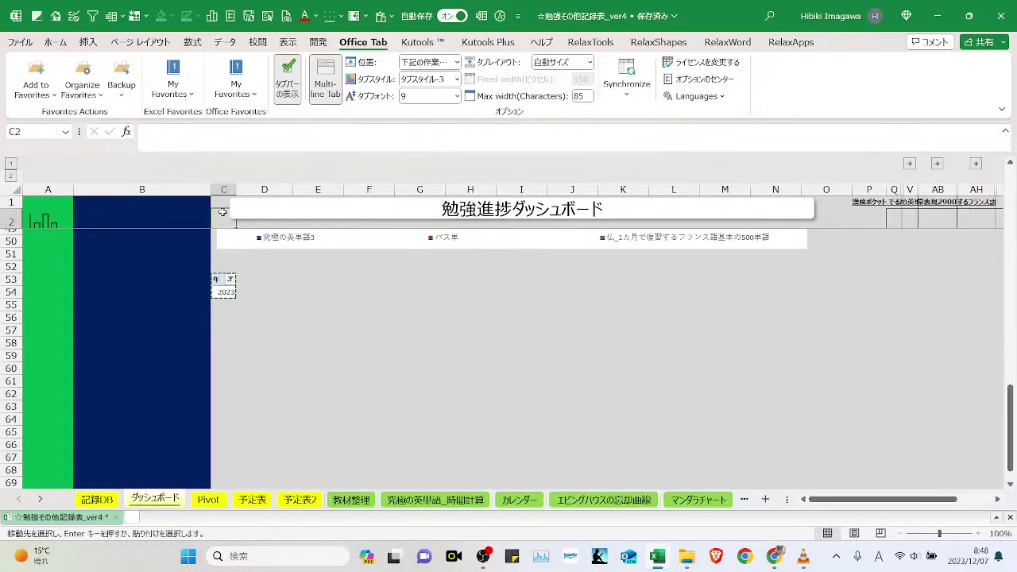
left_click(222, 211)
left_click(223, 212)
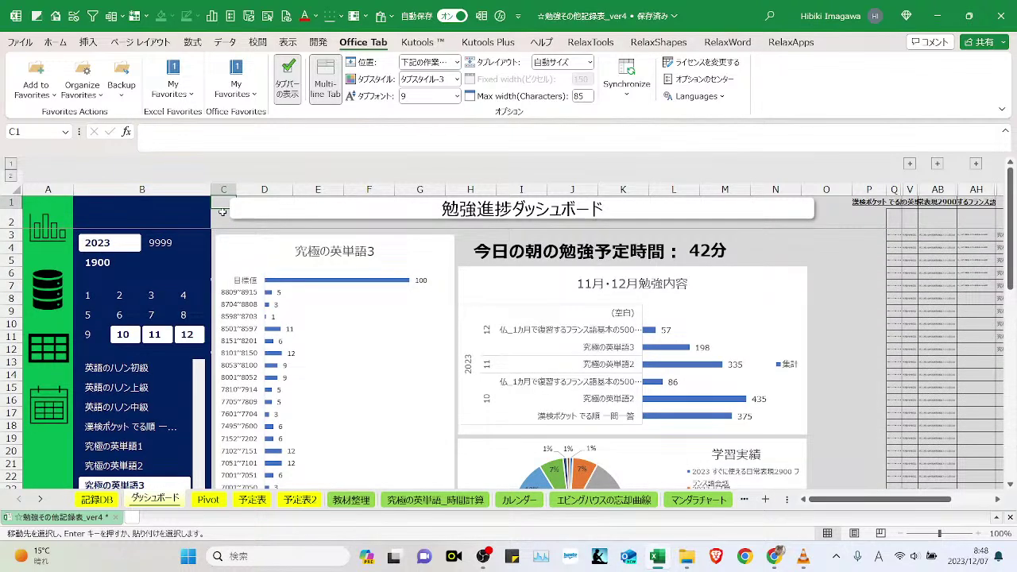
key("Return")
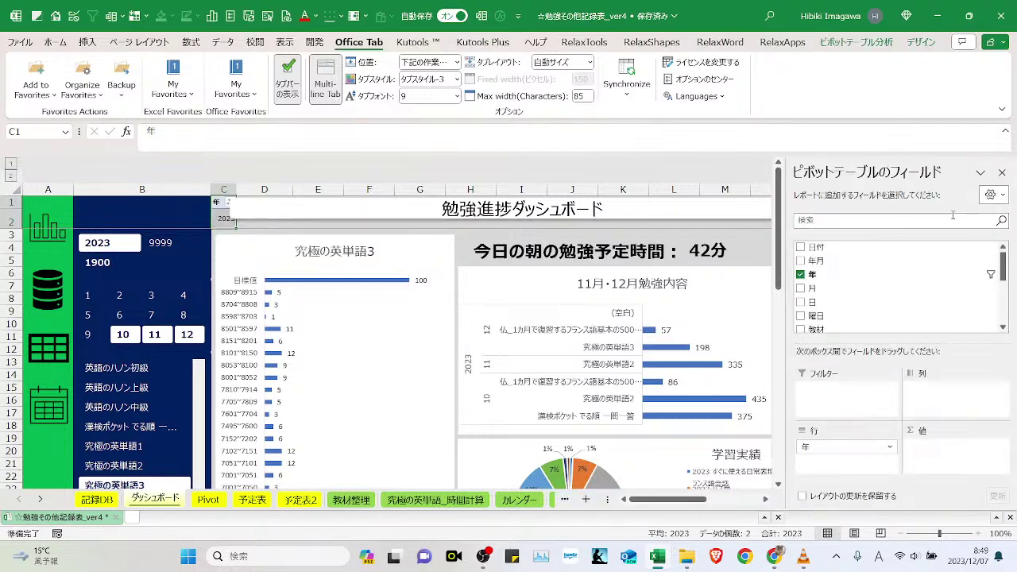
- Close the pivot field list and shift the 勉強進捗ダッシュボード title shape to the right, clear of the pivot table in column C
left_click(1001, 173)
left_click(549, 208)
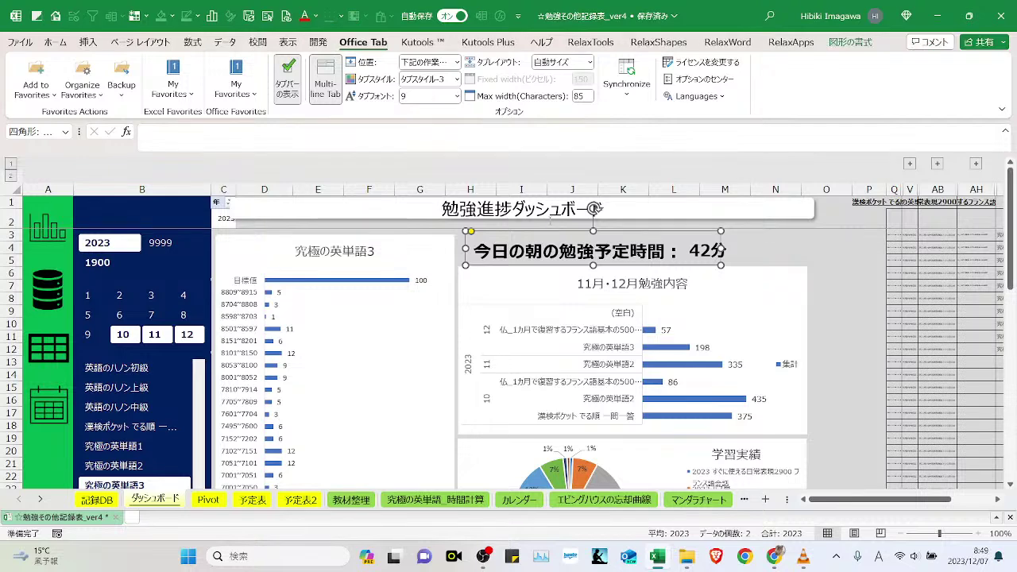
left_click(548, 208)
left_click(812, 247)
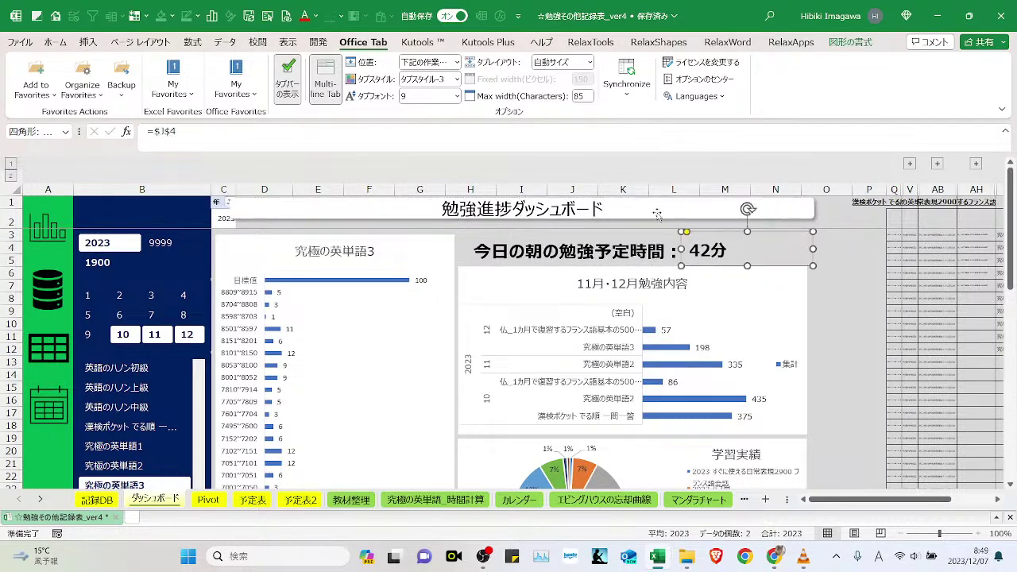
left_click_drag(653, 220, 673, 219)
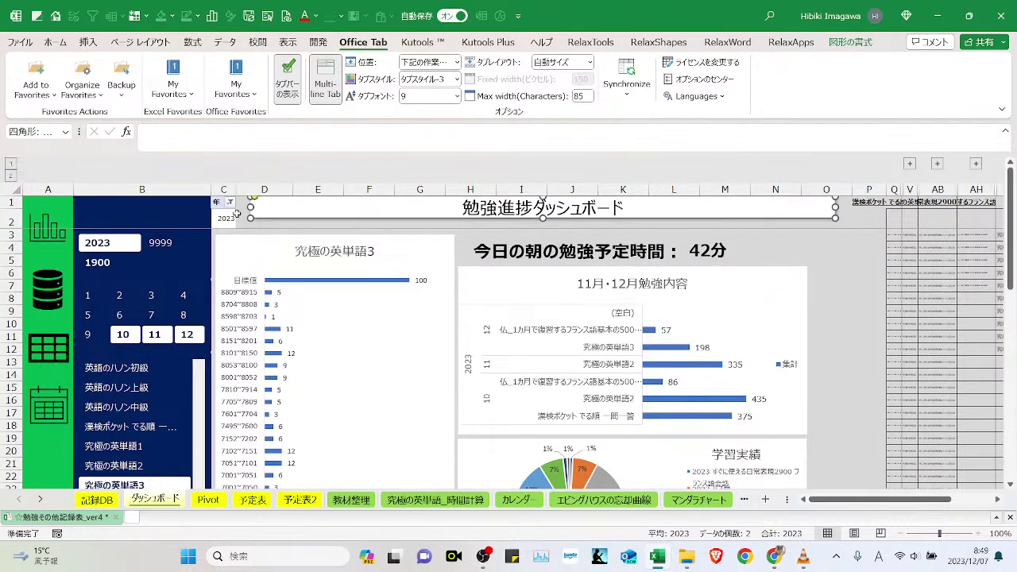
key("Escape")
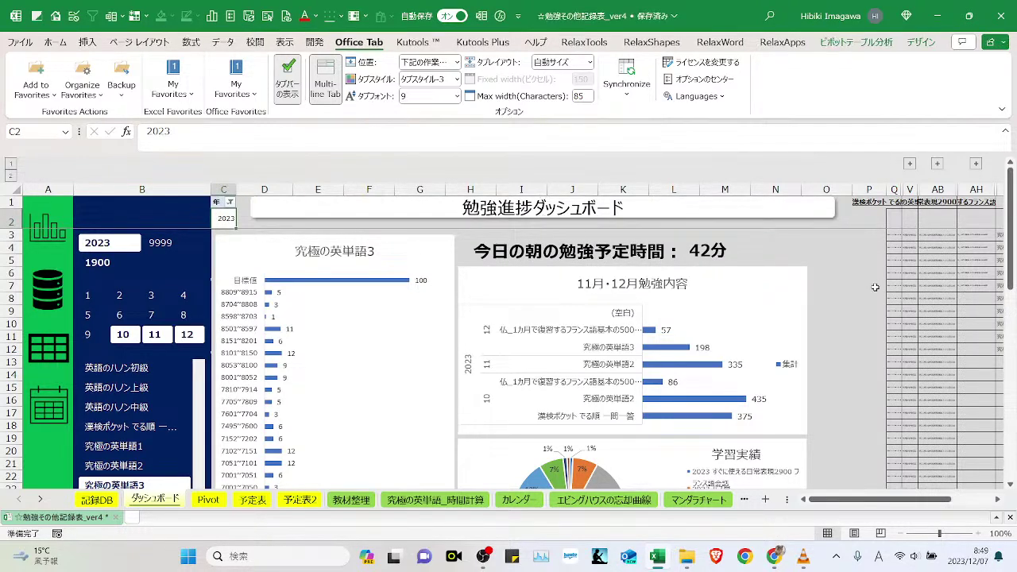
- Check the filter choices of the 年 field in the pivot table at C1
left_click(225, 204)
left_click(229, 203)
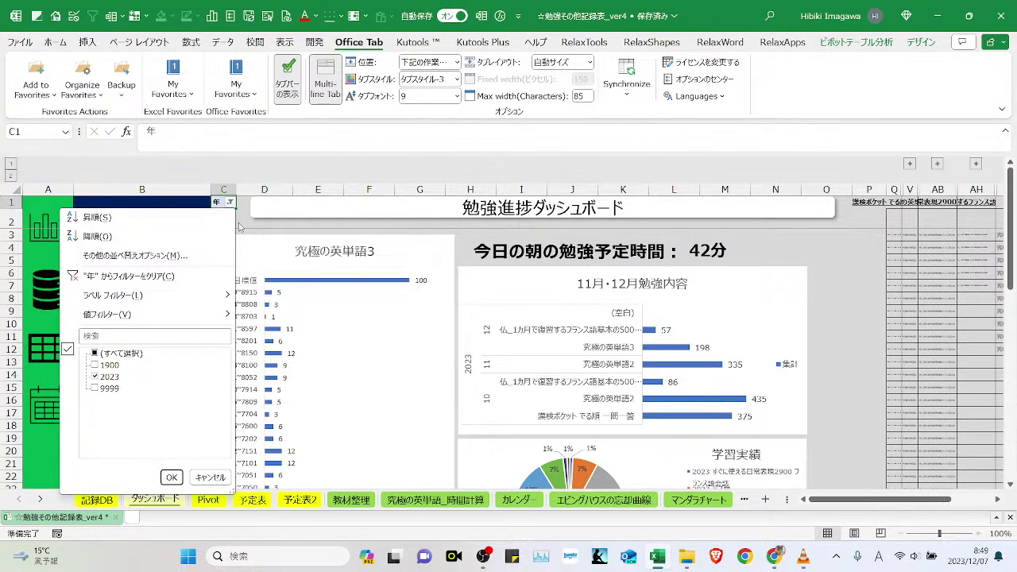
key("Escape")
- Show the field list of the pivot table at C1, remove the 年 field, review the available fields, and add 年 back
right_click(222, 217)
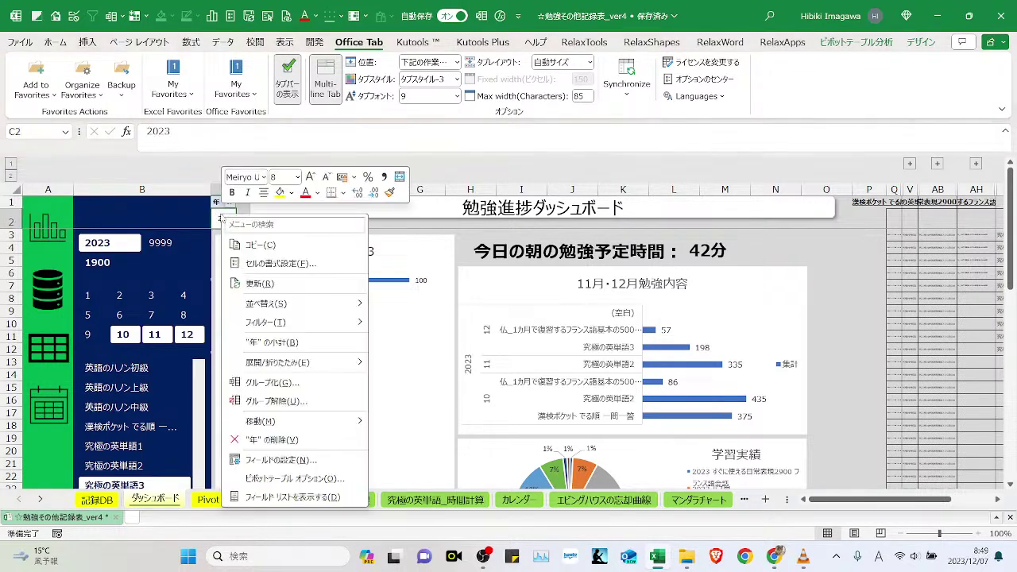
left_click(315, 496)
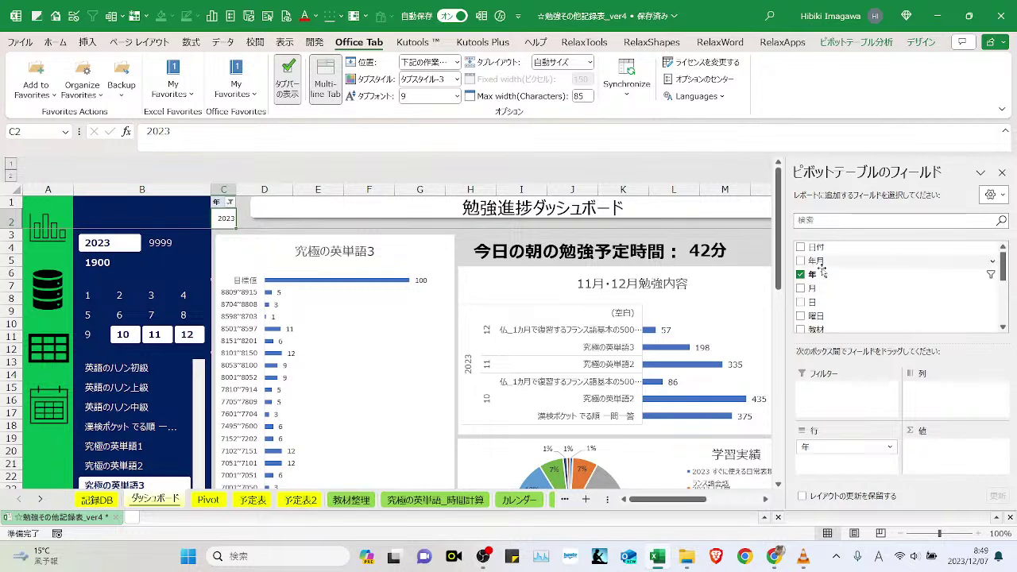
left_click_drag(1003, 274, 1008, 306)
scroll(1005, 298, "up", 3)
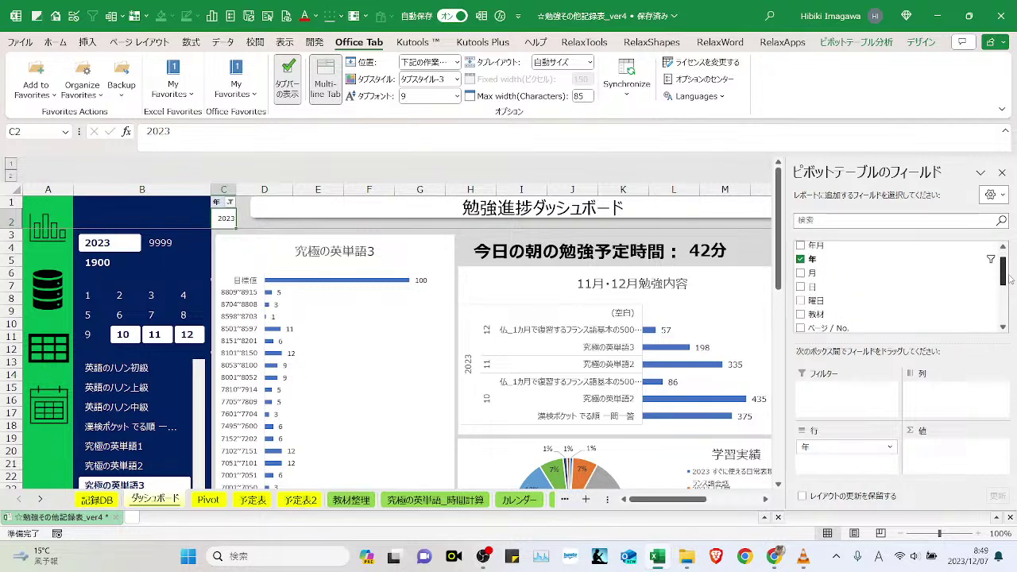
left_click(801, 260)
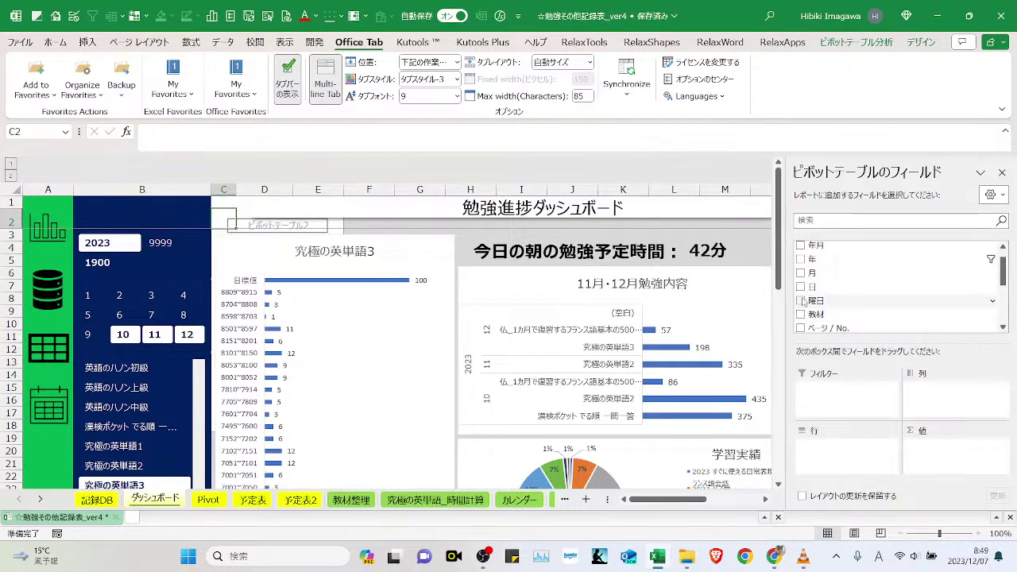
scroll(805, 301, "down", 2)
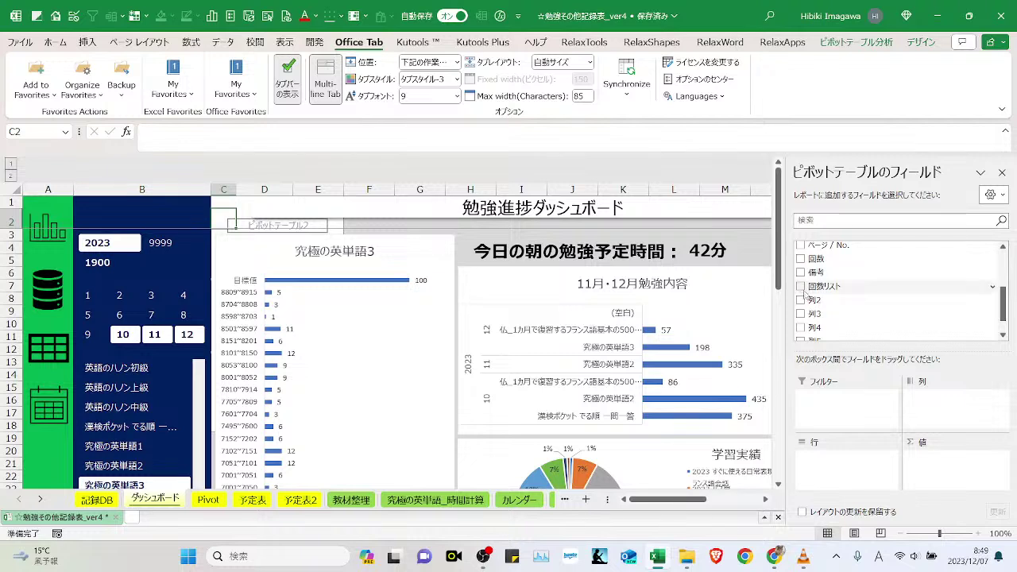
scroll(802, 270, "up", 2)
scroll(803, 267, "up", 2)
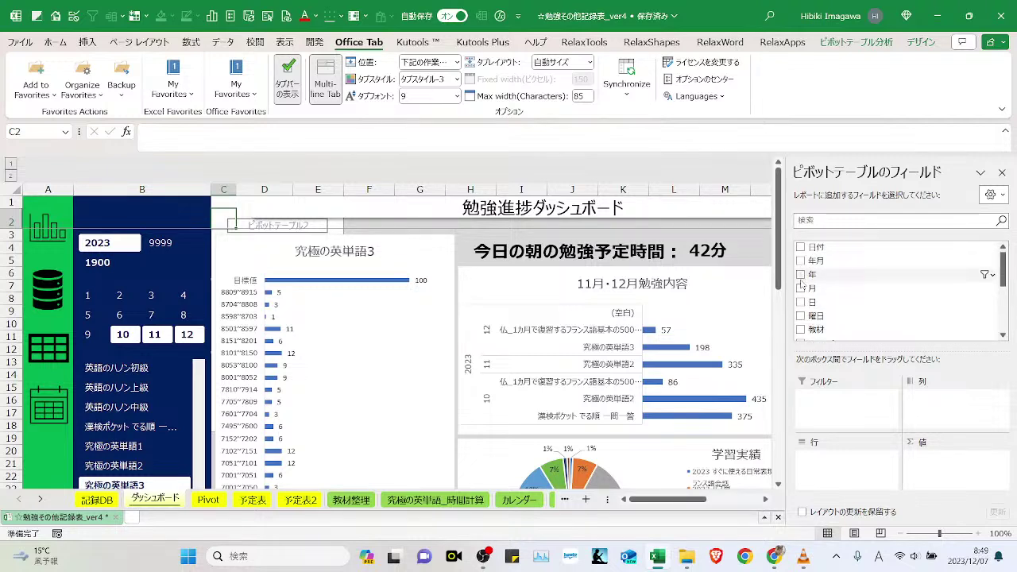
left_click_drag(801, 275, 230, 209)
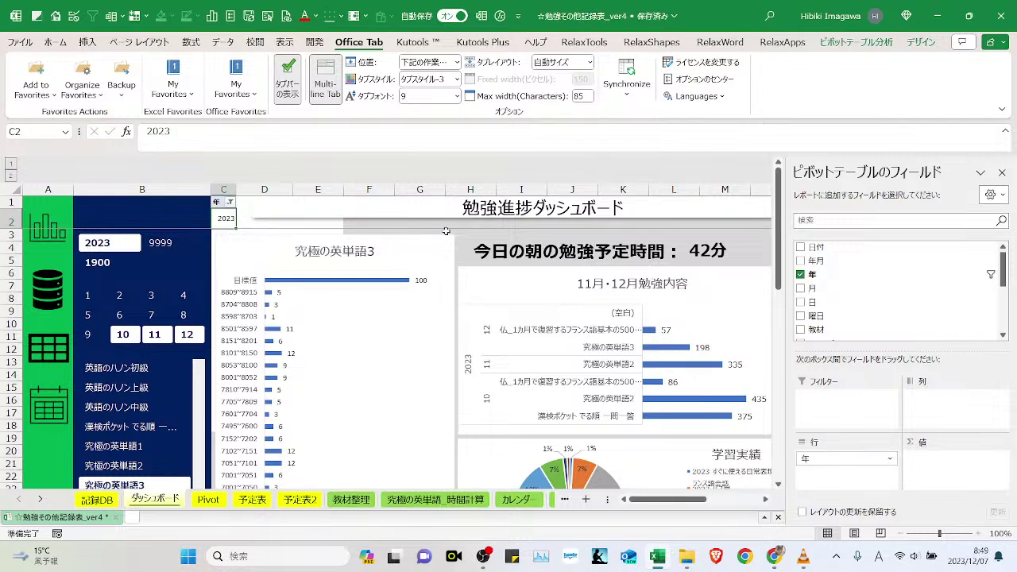
- Copy the blank grey cell F2 onto D1:E2 so the white gap beside the pivot table matches the dashboard background
left_click(360, 223)
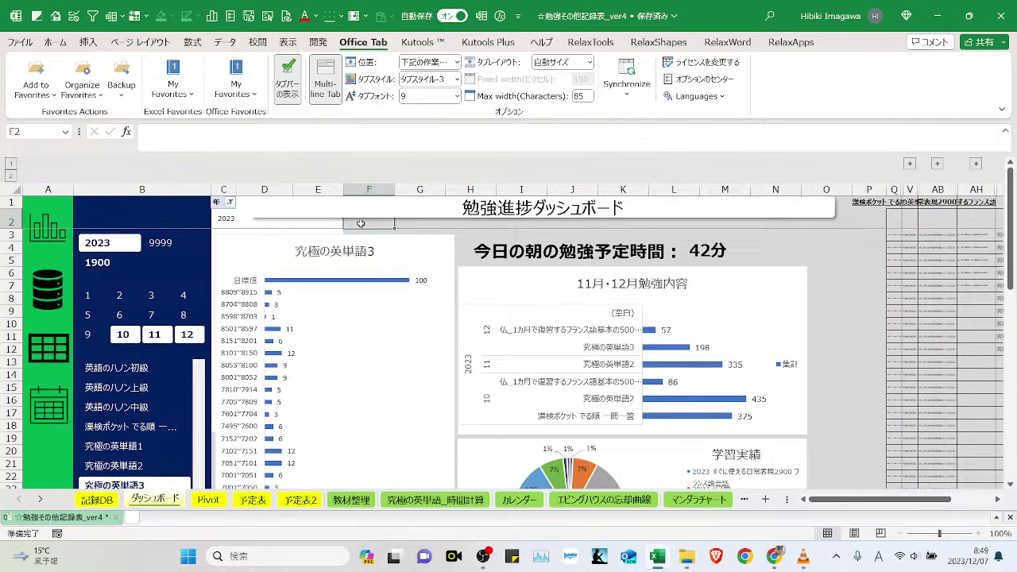
key("ctrl+c")
key("Left")
key("Left")
key("Up")
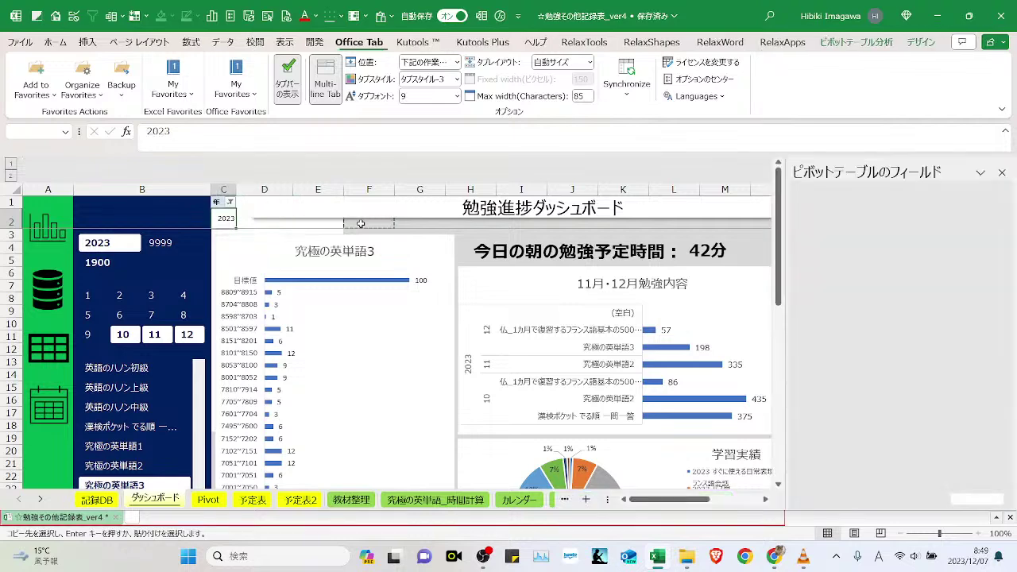
left_click_drag(318, 218, 350, 295)
left_click_drag(361, 224, 362, 225)
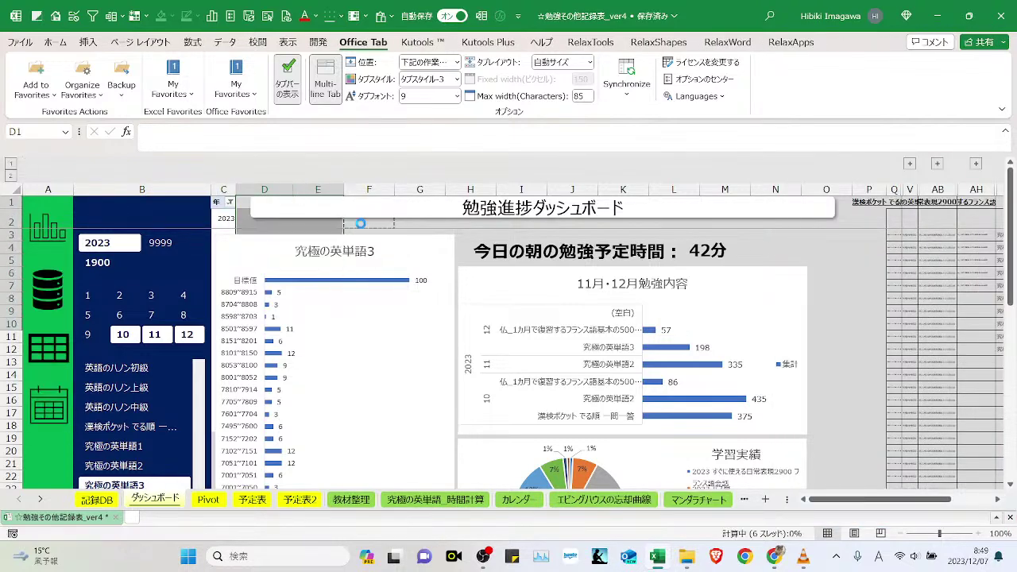
key("ctrl+v")
- Select the 2023 cell of the 年 pivot table in C2 and look through its available commands and design options
left_click(225, 219)
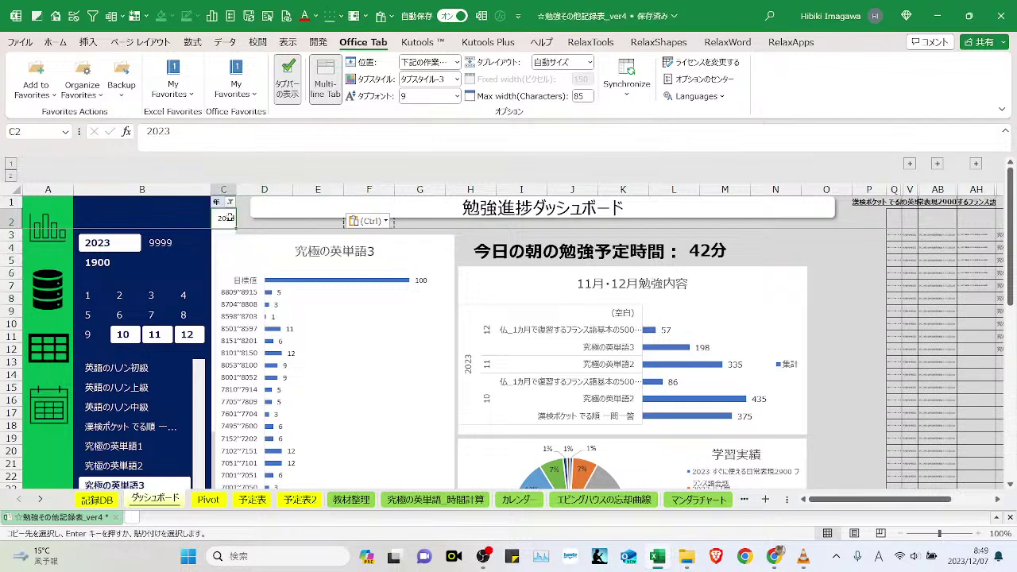
right_click(230, 220)
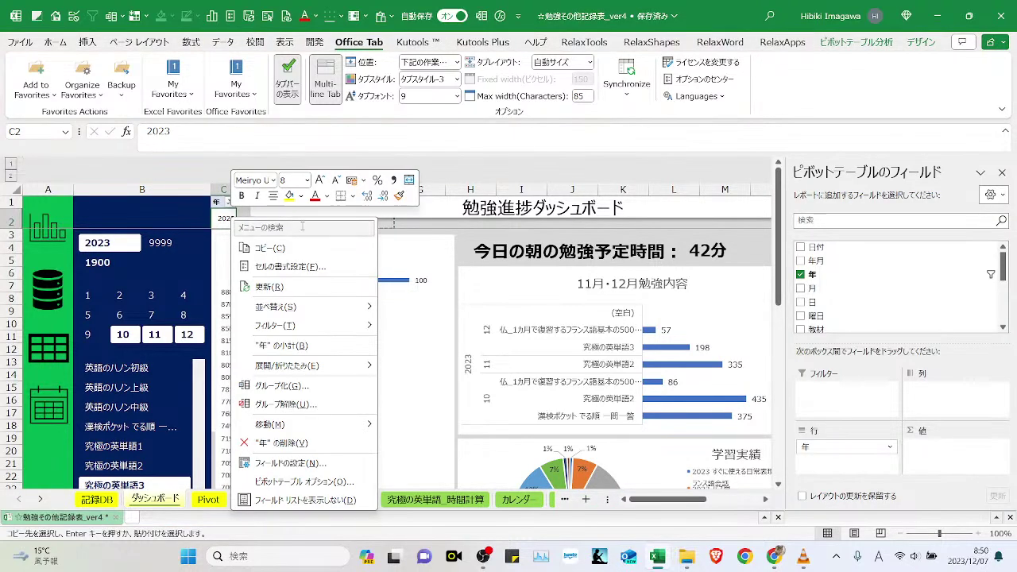
left_click(856, 45)
left_click(915, 43)
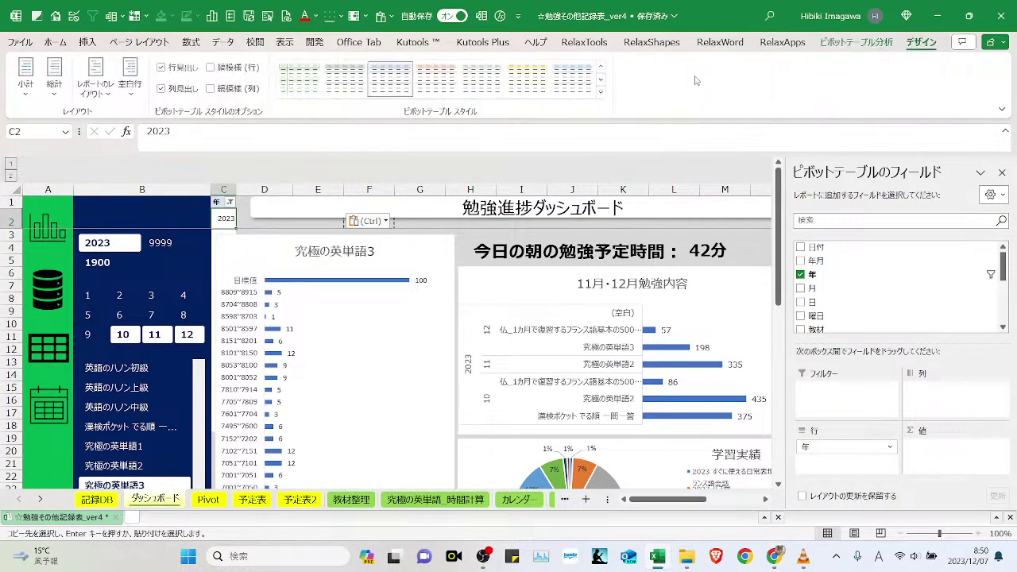
left_click(57, 43)
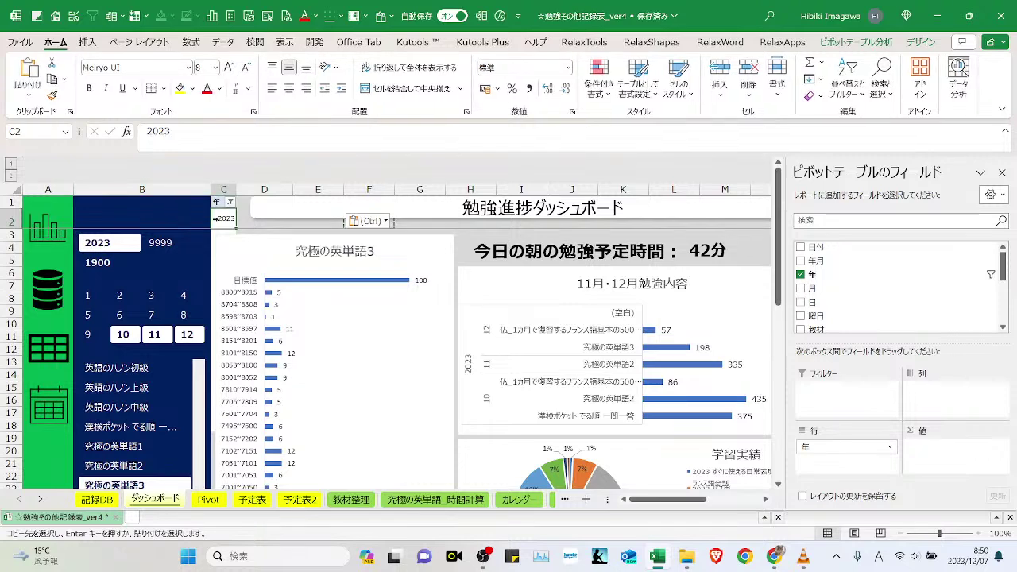
- Refresh the 年 pivot table and save the workbook
key("shift+F10")
key("Down")
key("Down")
key("Down")
key("Return")
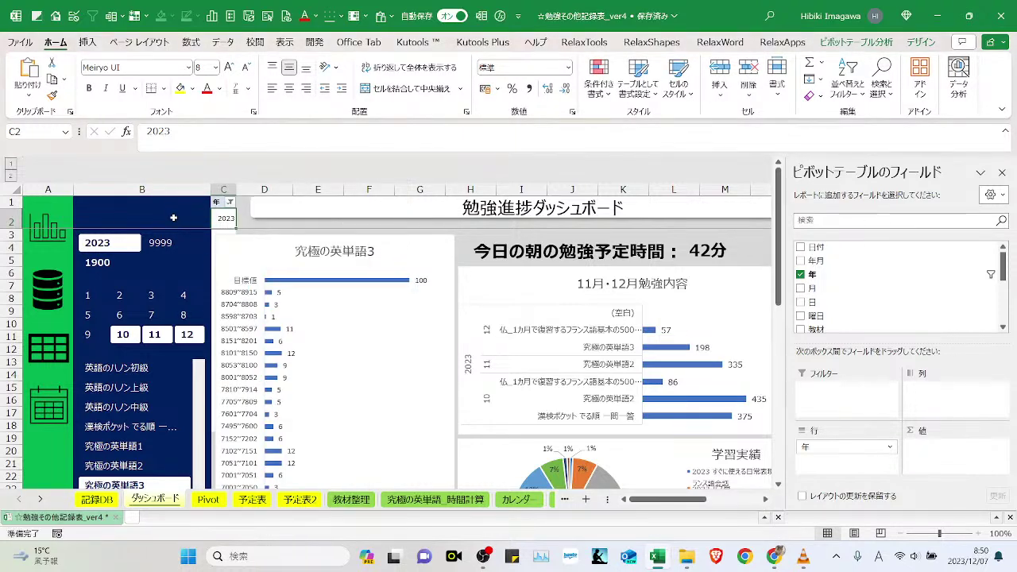
left_click(173, 217)
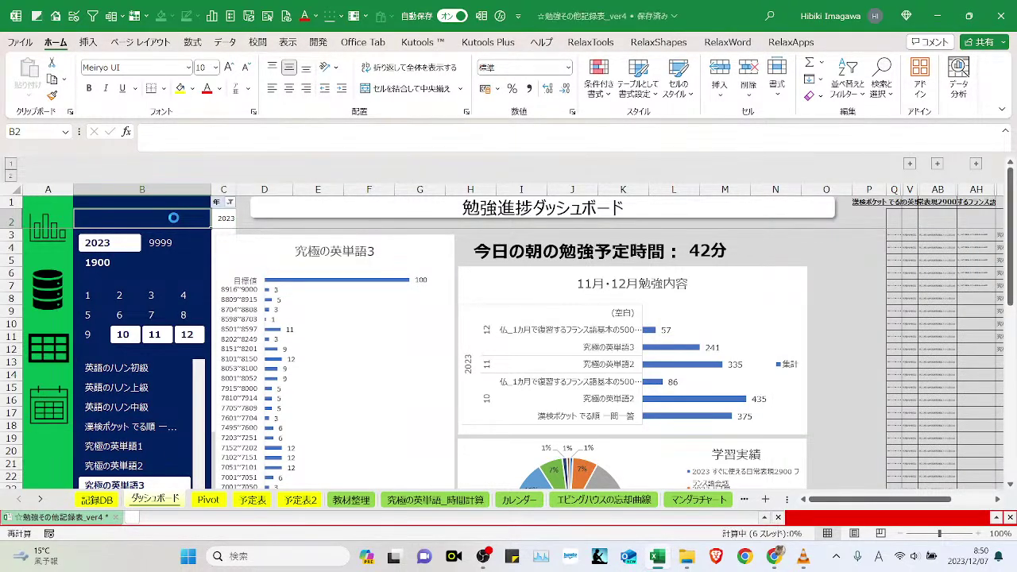
key("ctrl+s")
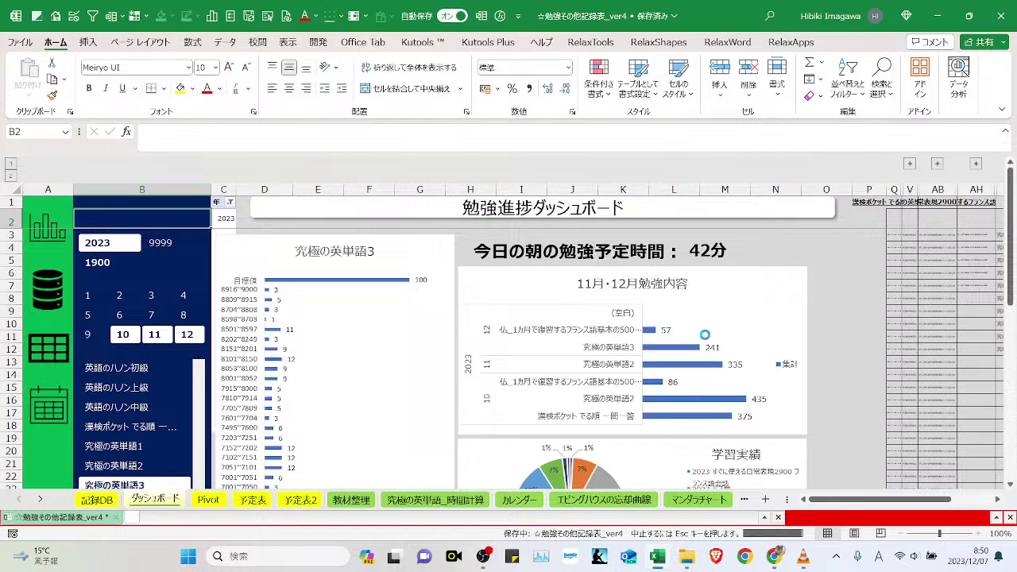
- Review the dashboard's charts from the 究極の英単語3 progress chart through 学習実績 to the 全期間 chart
left_click(866, 324)
scroll(865, 324, "down", 1)
scroll(866, 324, "up", 1)
scroll(865, 325, "down", 2)
scroll(866, 325, "up", 2)
scroll(865, 324, "down", 8)
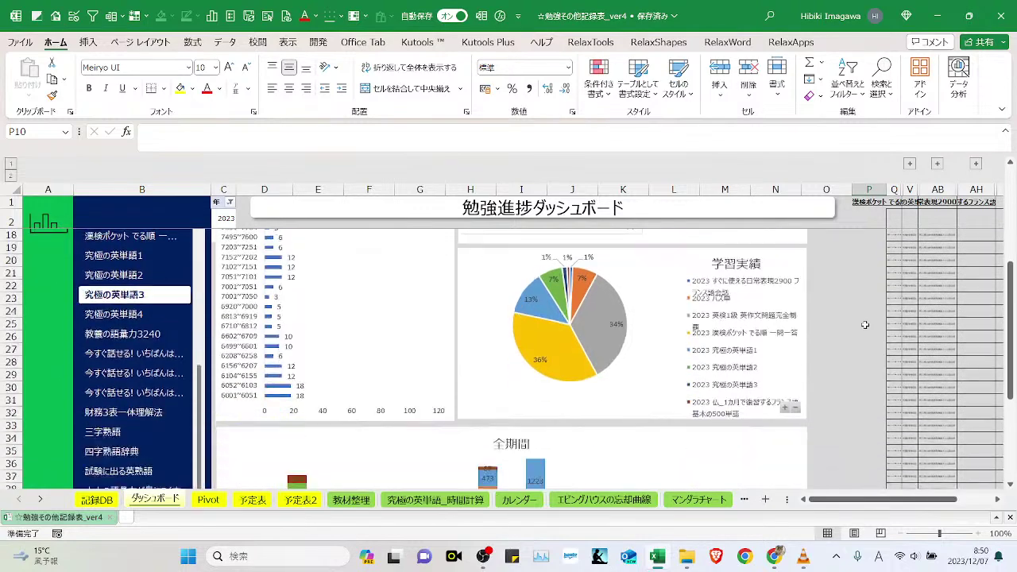
scroll(865, 324, "down", 2)
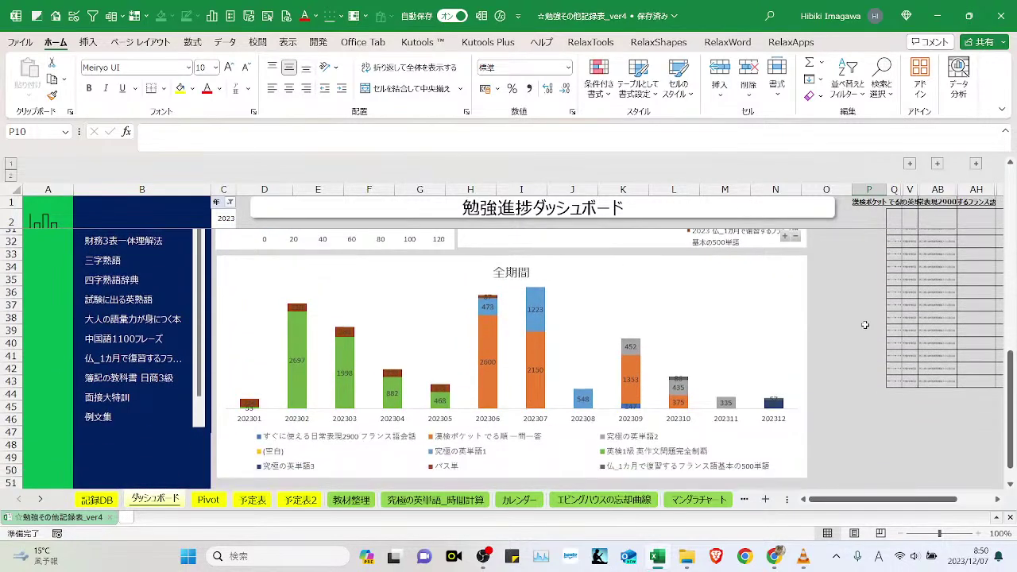
scroll(865, 325, "up", 1)
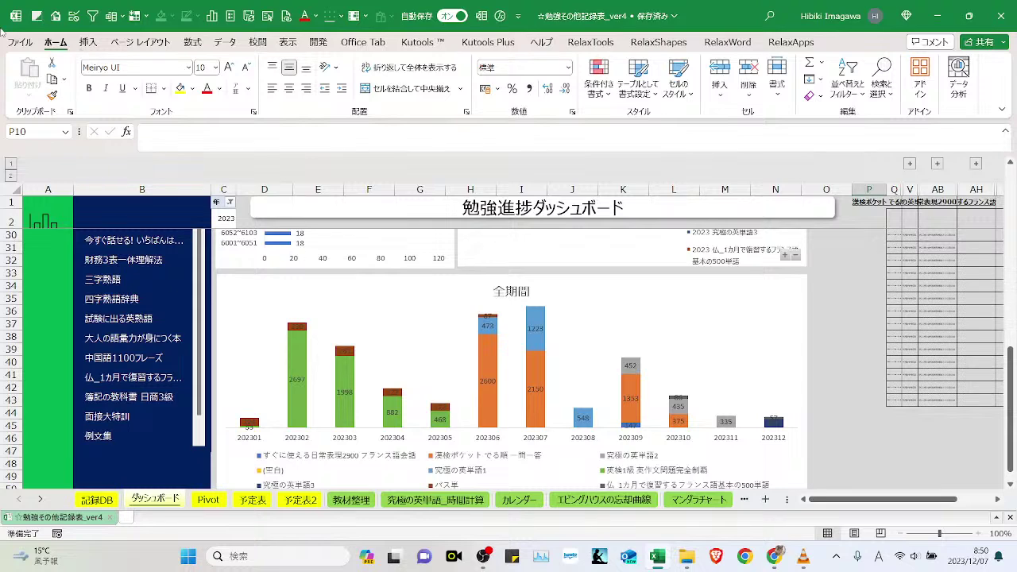
- Leave the dashboard view and switch to the OBS streaming window
left_click(54, 16)
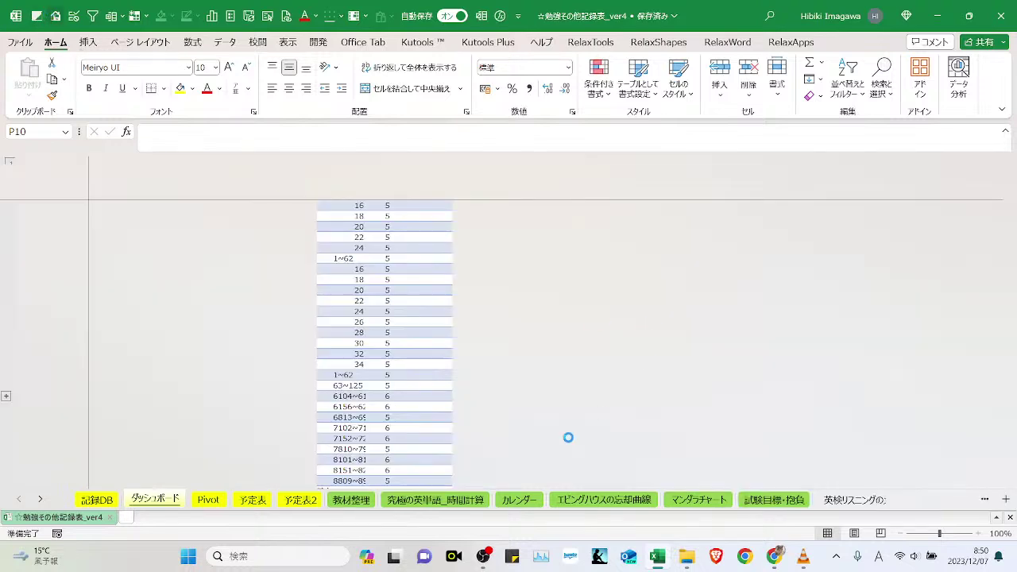
left_click(483, 556)
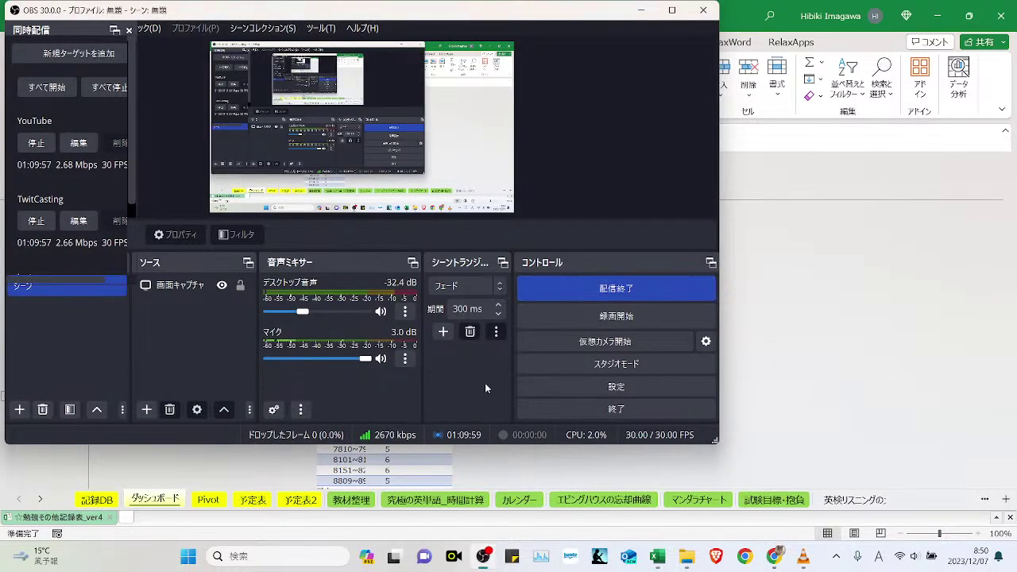